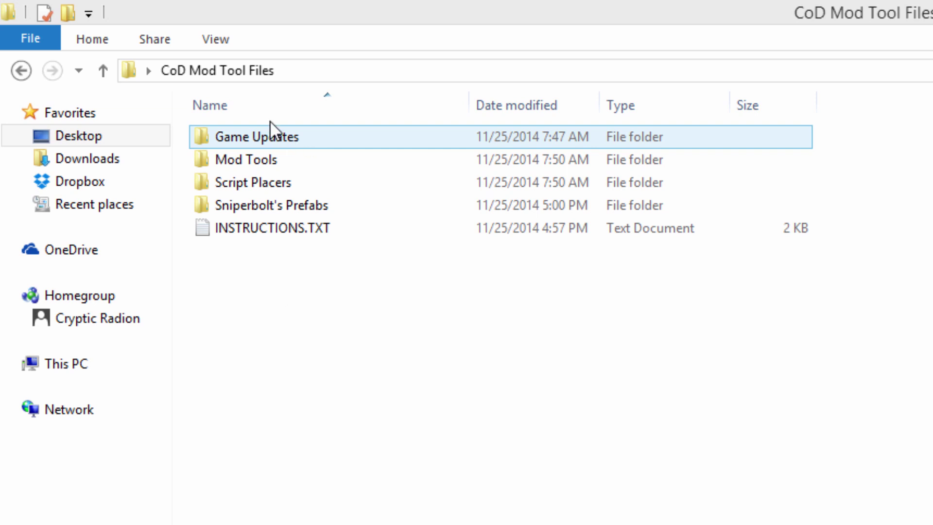
Step: Look through the Game Updates folder and read its REMINDER.TXT, closing the text file when done
double_click(306, 130)
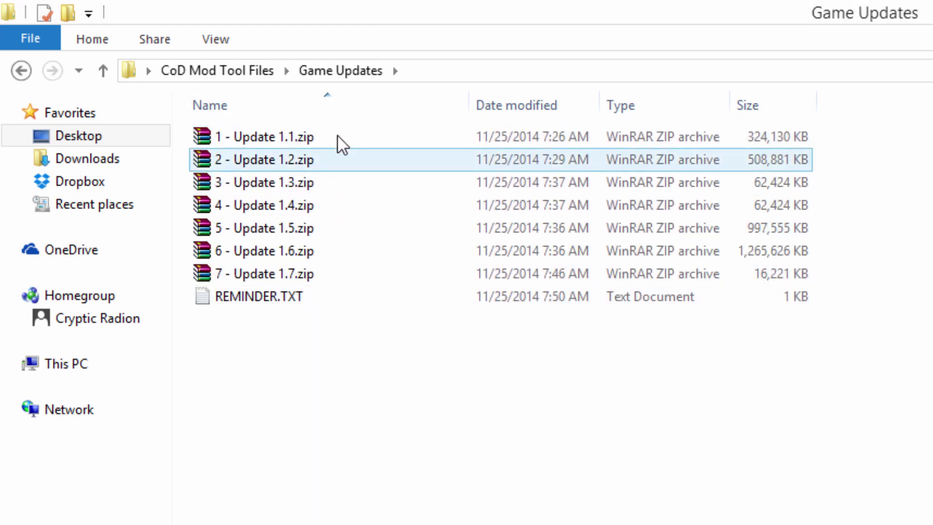
left_click(358, 302)
double_click(359, 304)
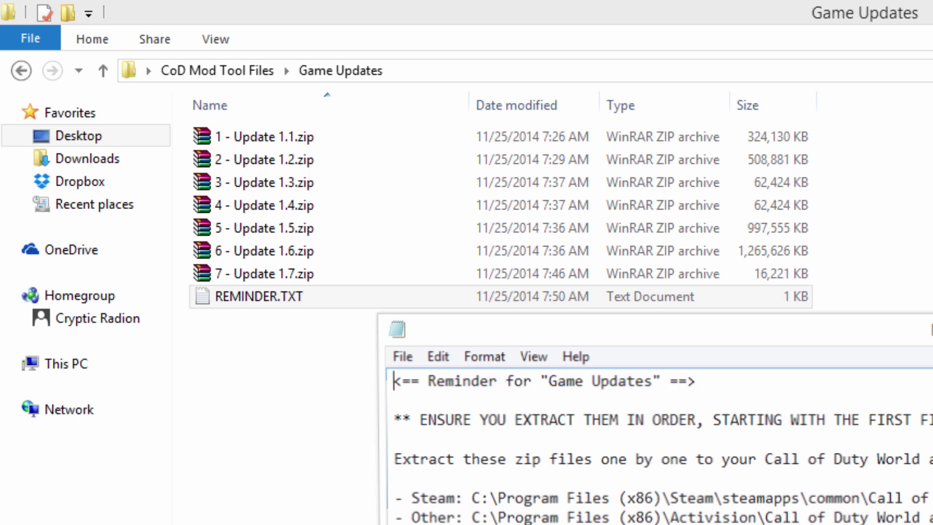
key("alt+F4")
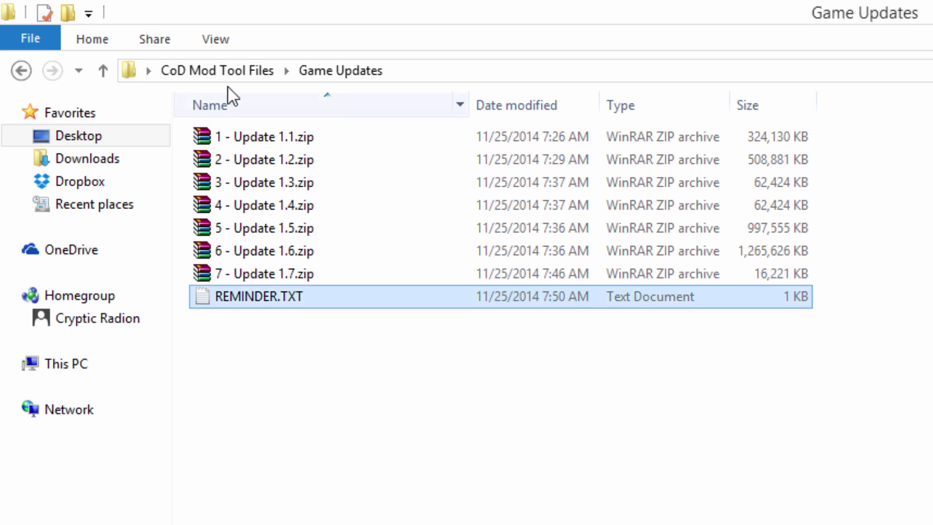
Step: Check the contents of the Mod Tools and Script Placers folders, returning to the CoD Mod Tool Files folder
left_click(249, 68)
double_click(259, 162)
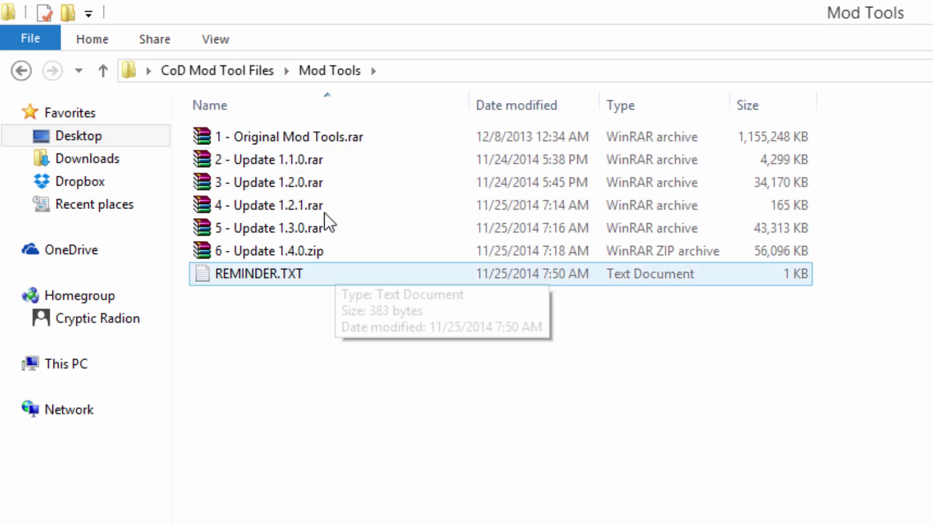
left_click(217, 71)
double_click(280, 160)
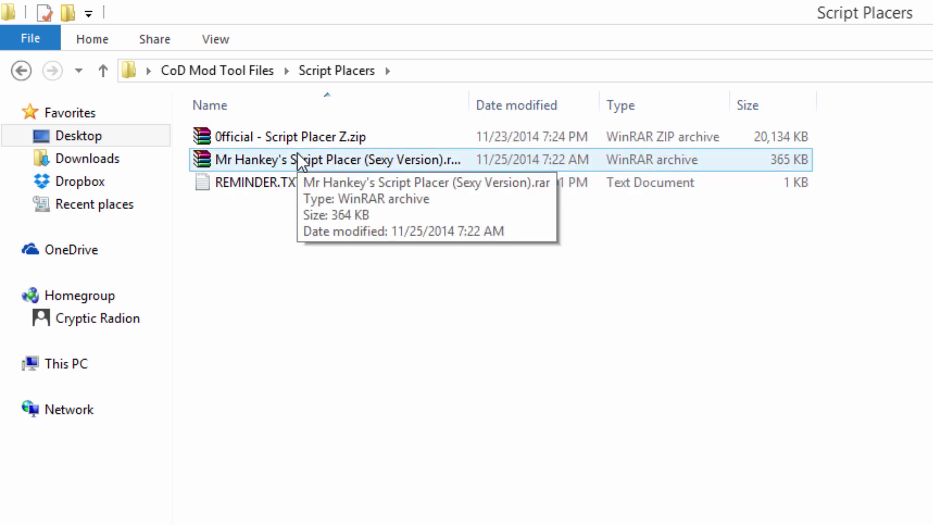
left_click(241, 69)
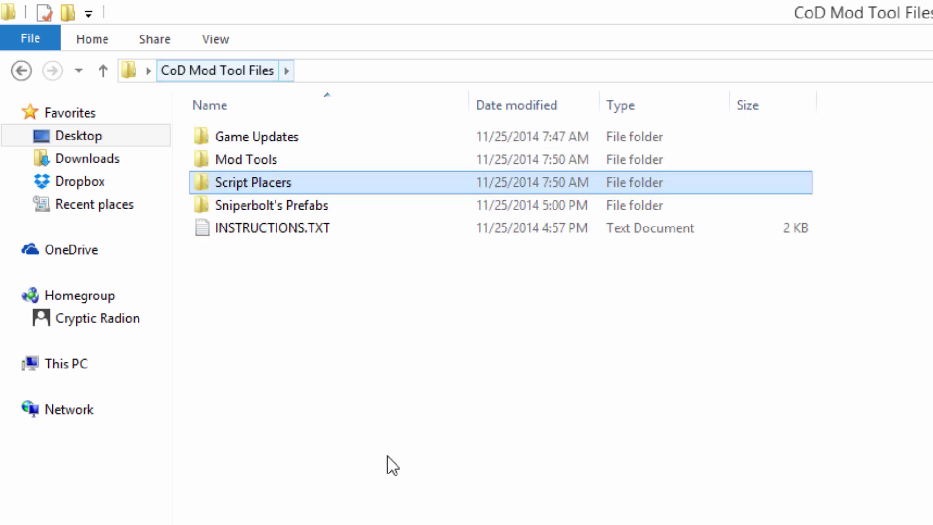
Step: Examine the contents of Sniperbolt's Tutorial Prefabs v2.rar in the Sniperbolt's Prefabs folder, then return to CoD Mod Tool Files
left_click(308, 206)
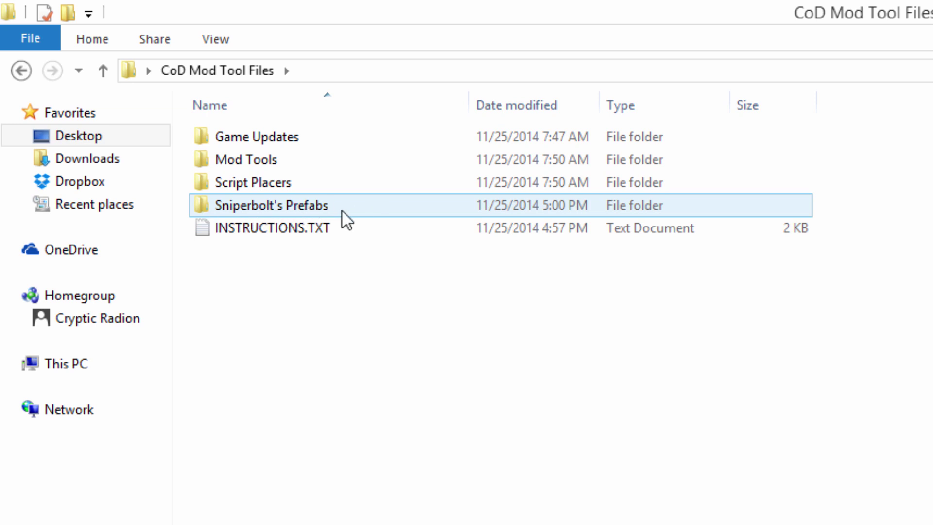
mouse_move(321, 211)
left_click(447, 394)
mouse_move(374, 207)
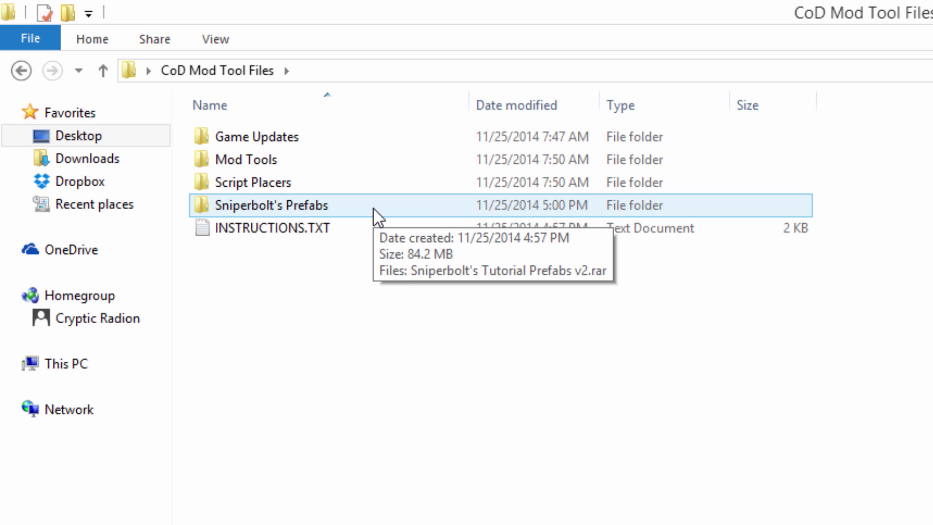
double_click(373, 208)
double_click(289, 140)
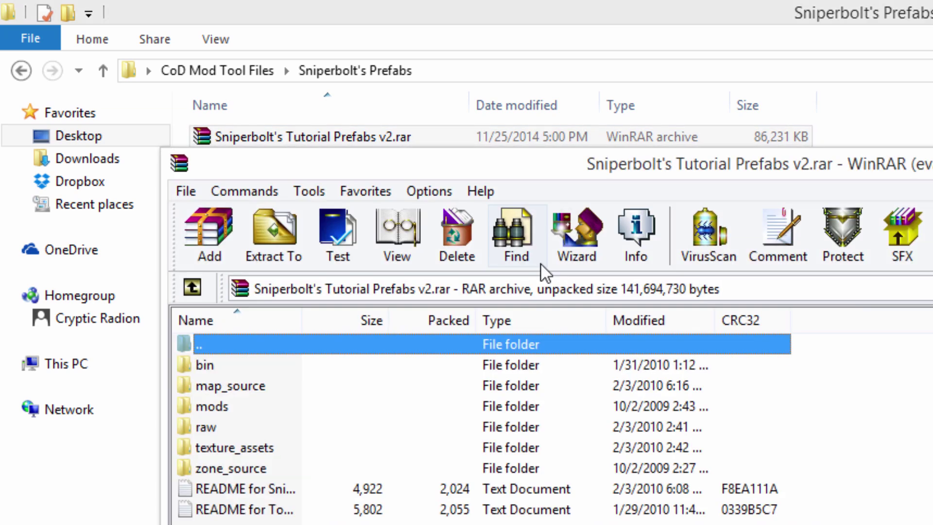
left_click_drag(421, 522, 345, 369)
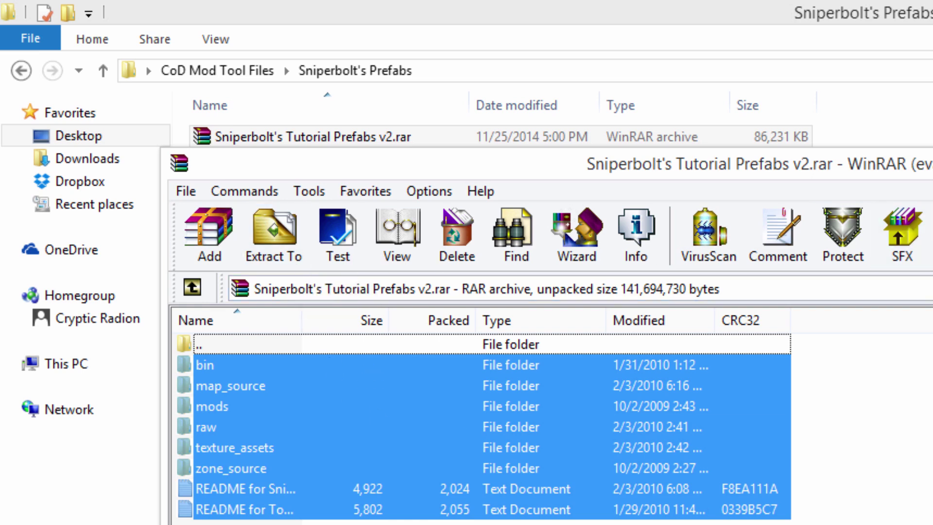
left_click(932, 160)
left_click(258, 72)
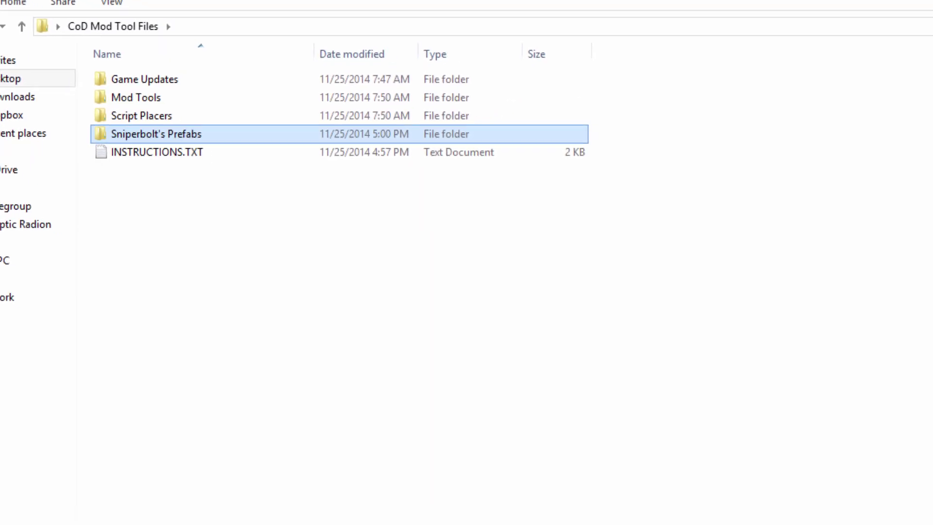
Step: Switch to the Launcher, select nazi_zombie_yt in the level list, and switch to the Radiant editor
key("alt+Tab")
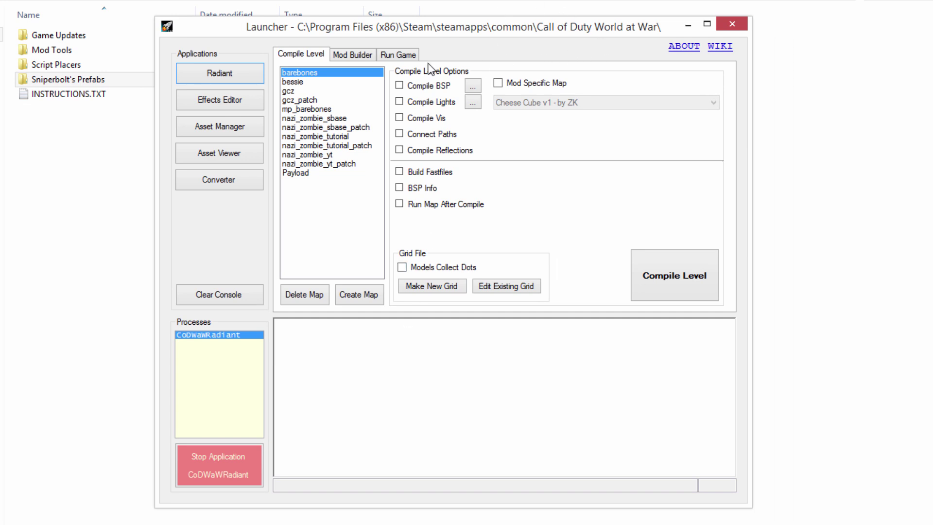
left_click(331, 156)
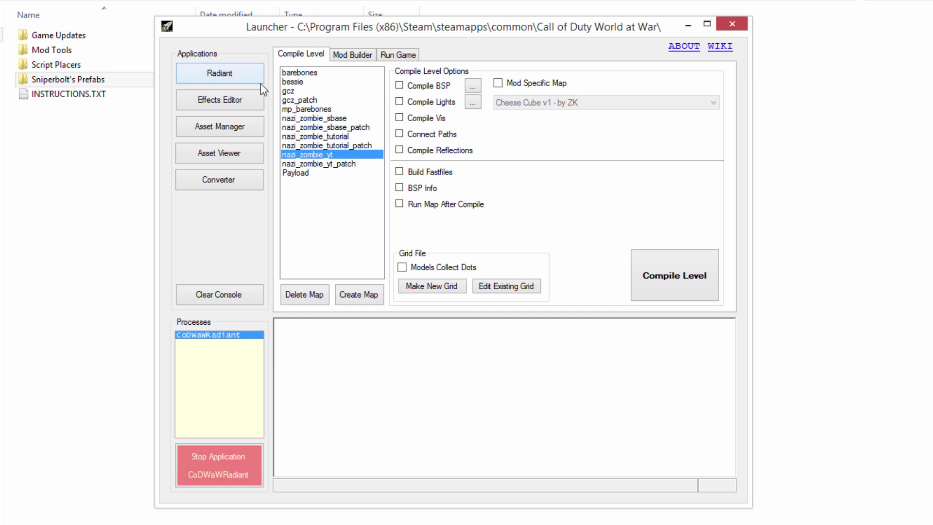
left_click(377, 518)
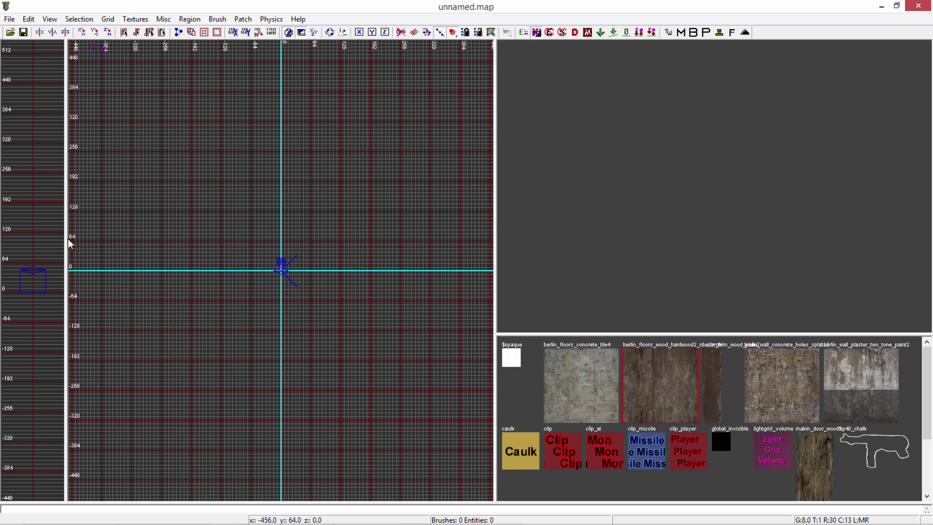
Step: Narrow the Z height view slightly to shift the 2D grid view, and inspect the grid around the origin
left_click_drag(66, 241, 58, 240)
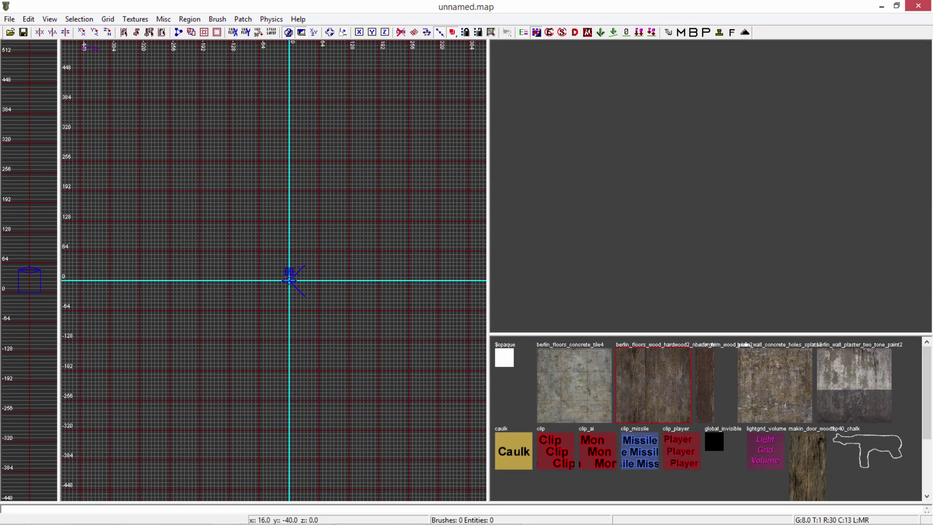
scroll(460, 380, "up", 3)
right_click_drag(282, 290, 305, 273)
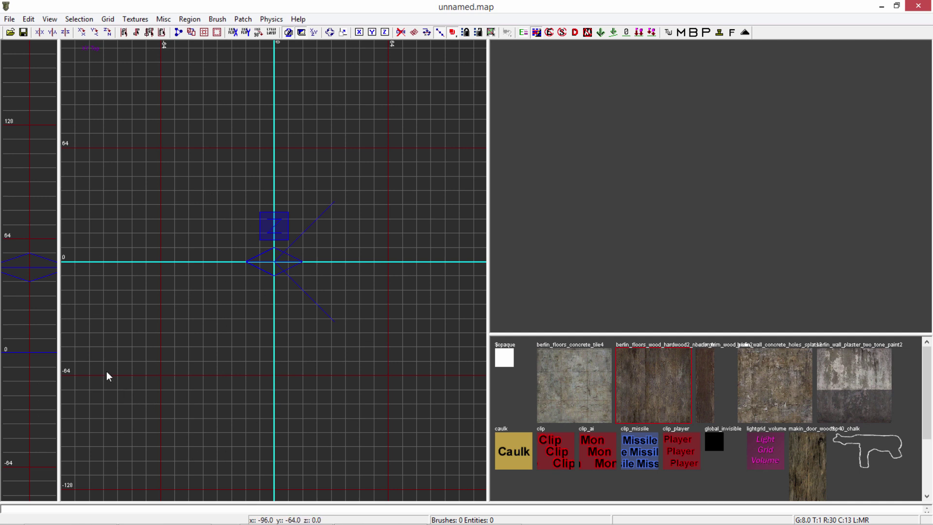
scroll(395, 290, "down", 2)
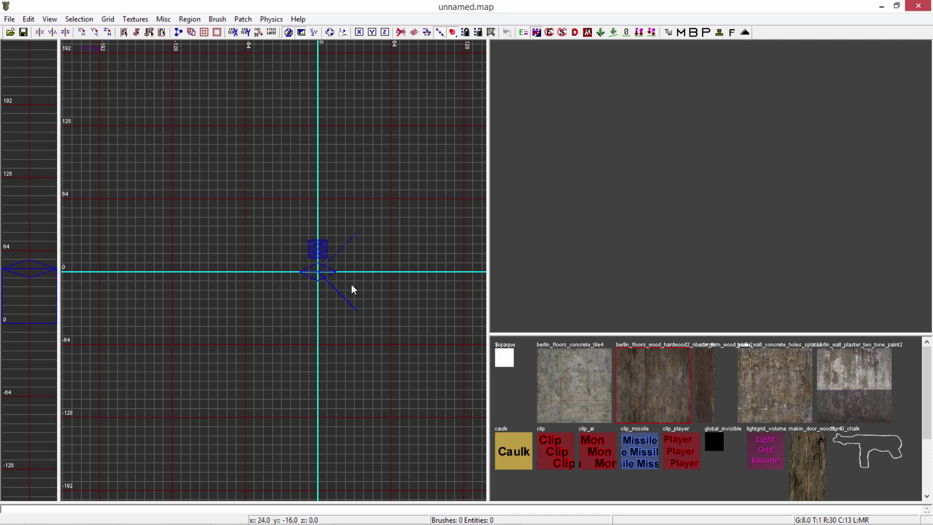
right_click_drag(344, 287, 309, 286)
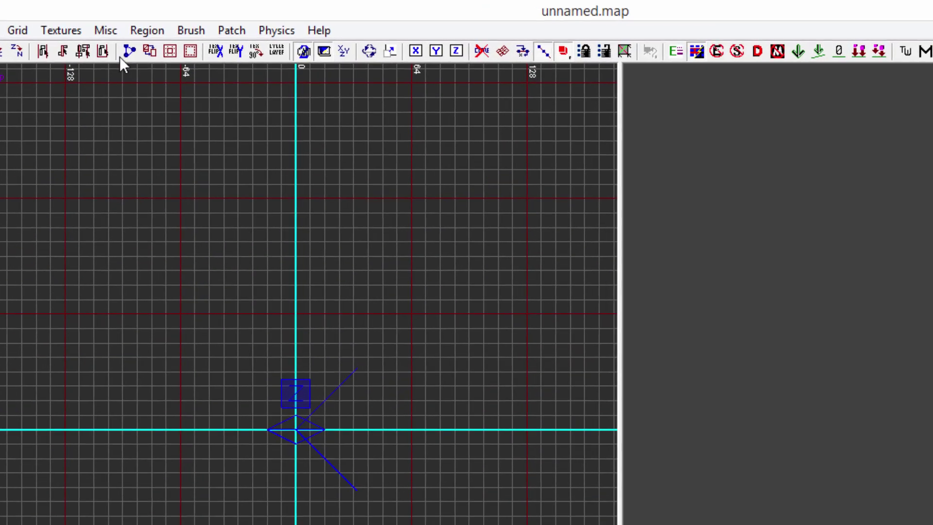
left_click(163, 19)
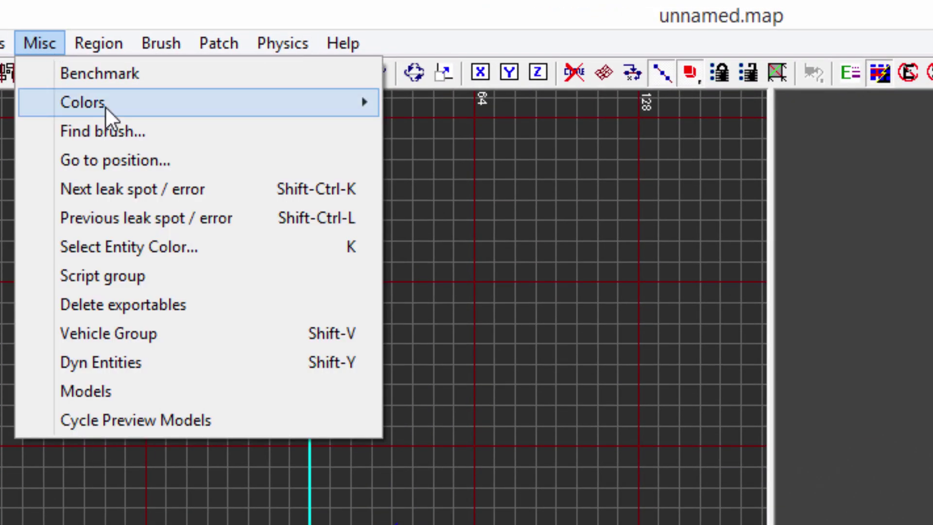
mouse_move(104, 110)
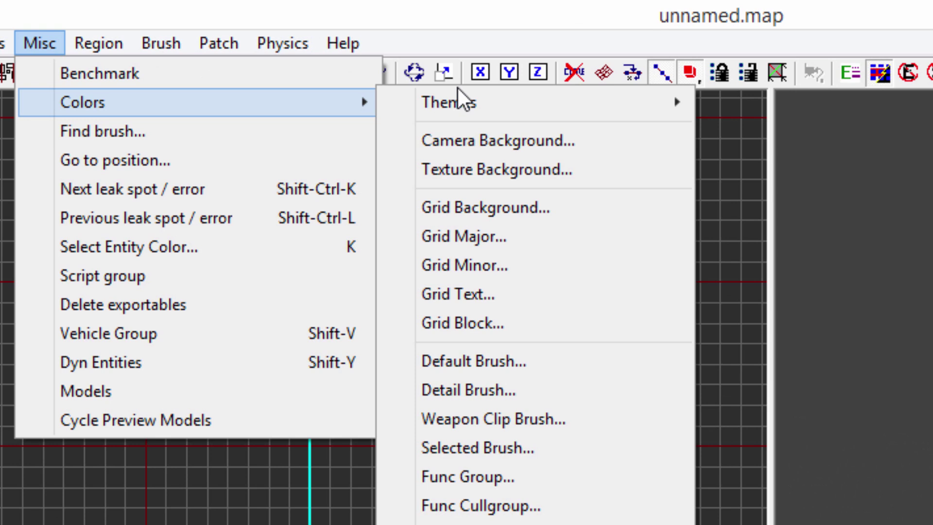
mouse_move(488, 102)
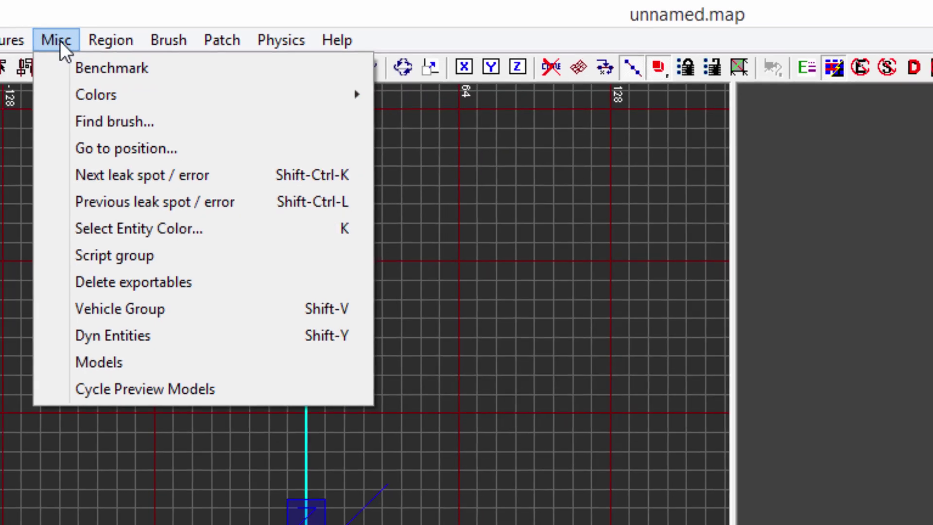
left_click(44, 44)
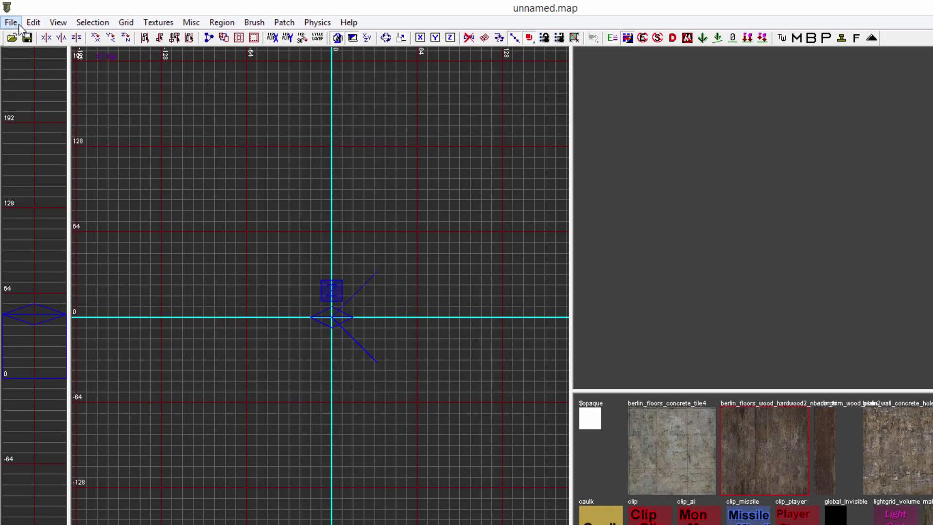
Step: Open the map nazi_zombie_yt.map from the map_source folder
left_click(16, 22)
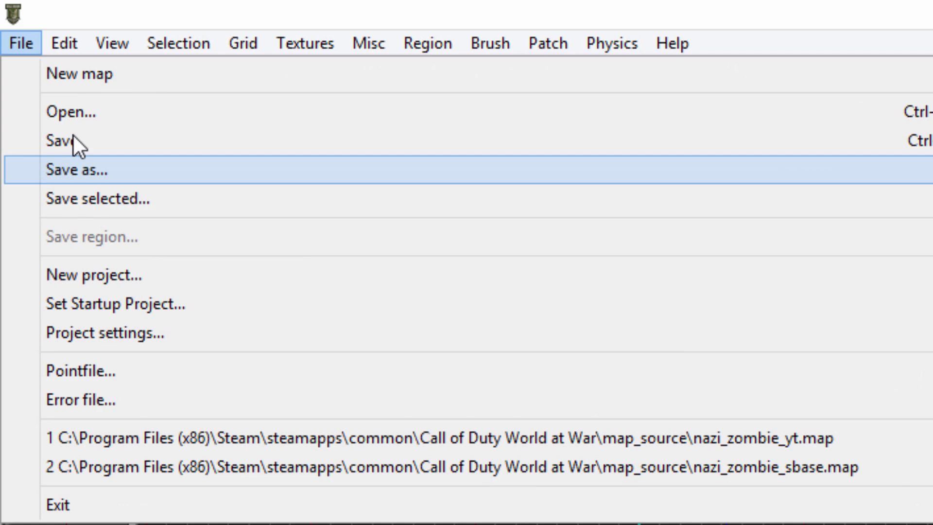
left_click(29, 48)
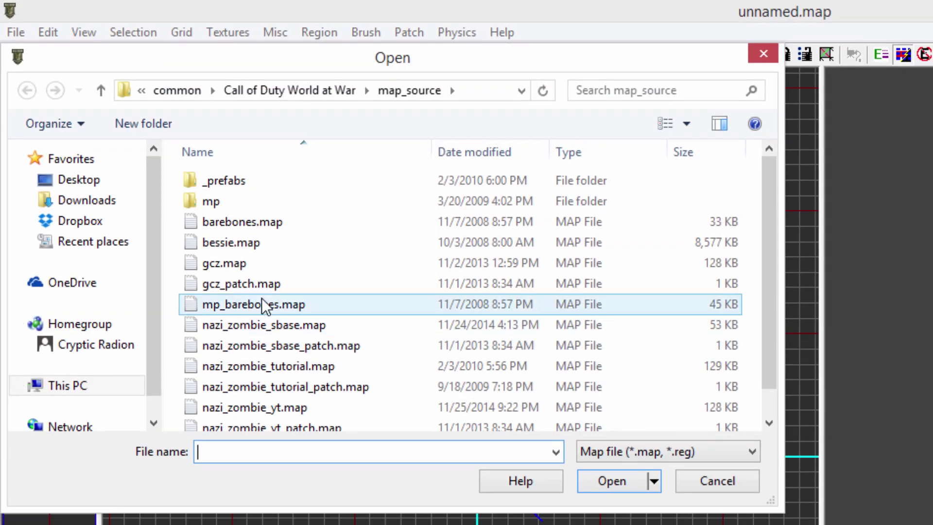
left_click(342, 283)
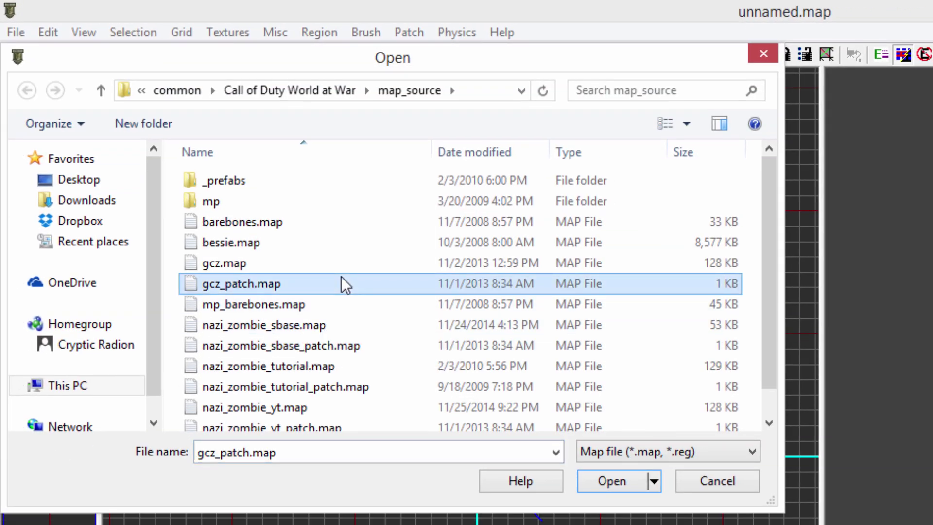
scroll(341, 277, "down", 1)
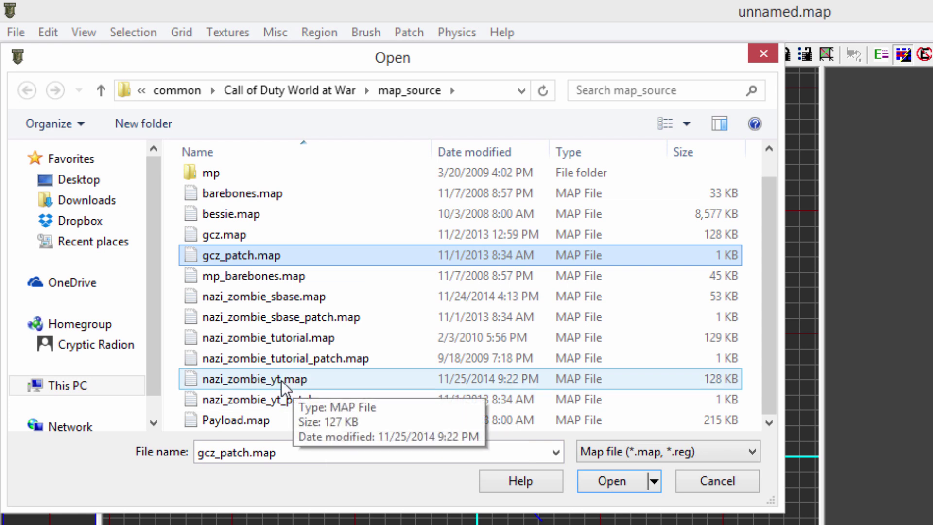
left_click(318, 380)
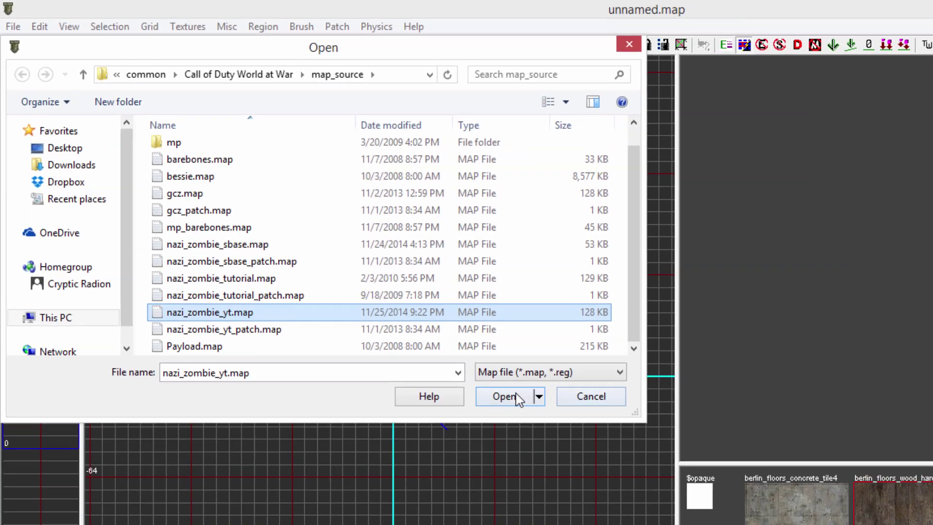
left_click(611, 481)
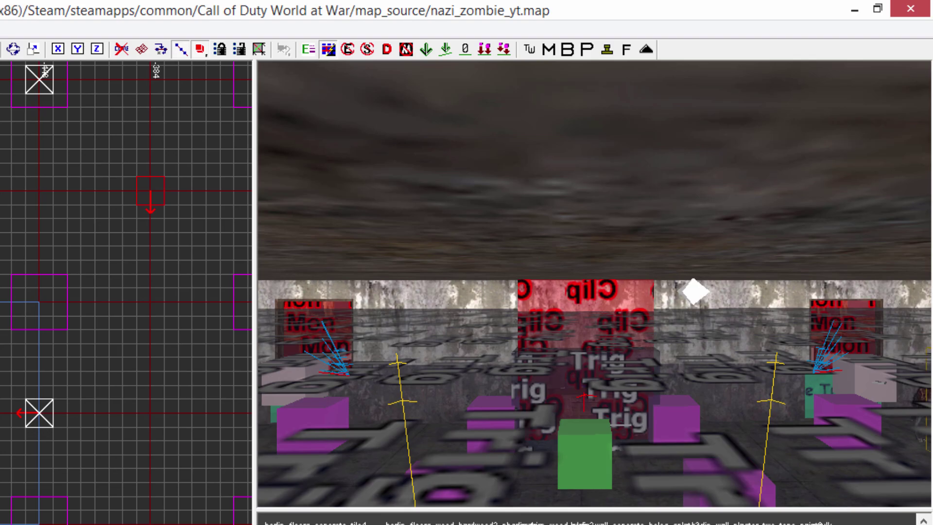
Step: Examine the map in the 3D camera view, covering the outside, the interior room, its triggers, wall weapons and perk machine
mouse_move(594, 284)
right_mouse_down()
mouse_move(661, 209)
mouse_move(719, 262)
mouse_move(704, 204)
right_mouse_up()
key("Down")
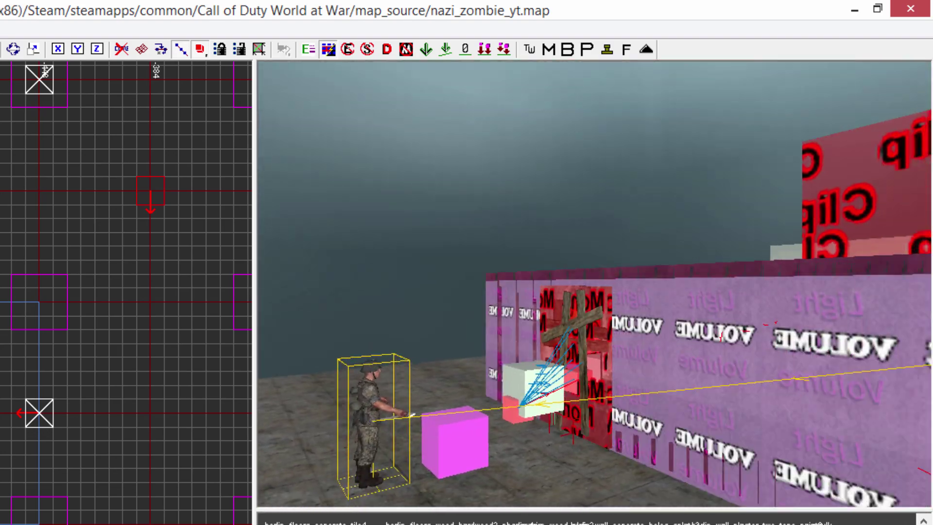
right_click_drag(594, 311, 729, 302)
right_click_drag(594, 284, 587, 161)
key("Up")
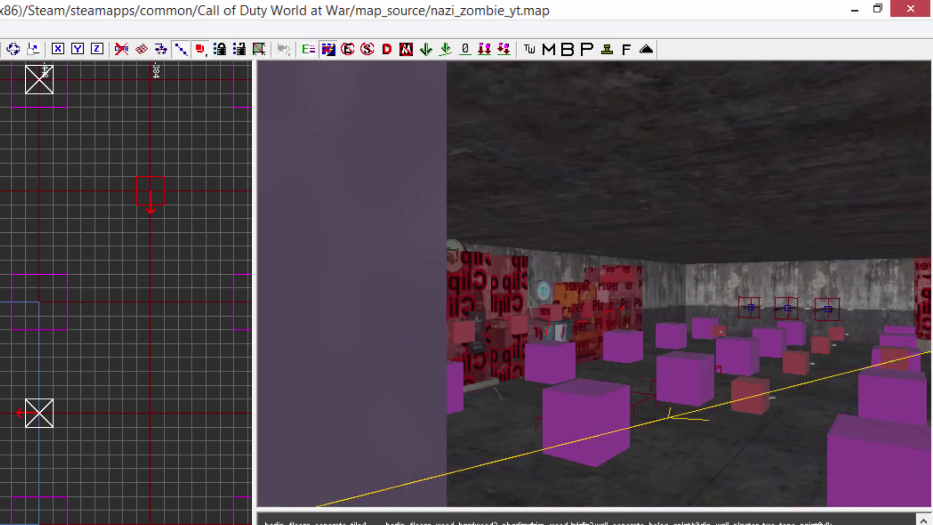
key("Right")
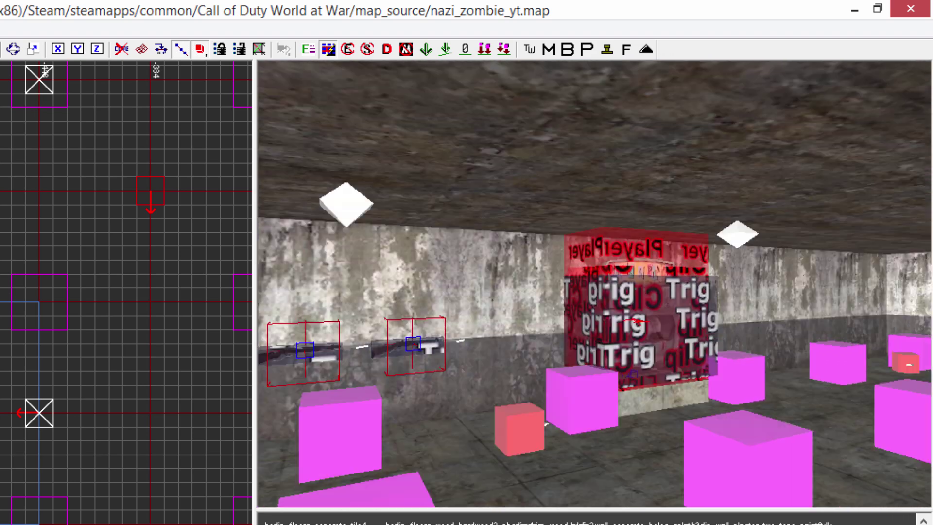
right_click_drag(631, 301, 585, 377)
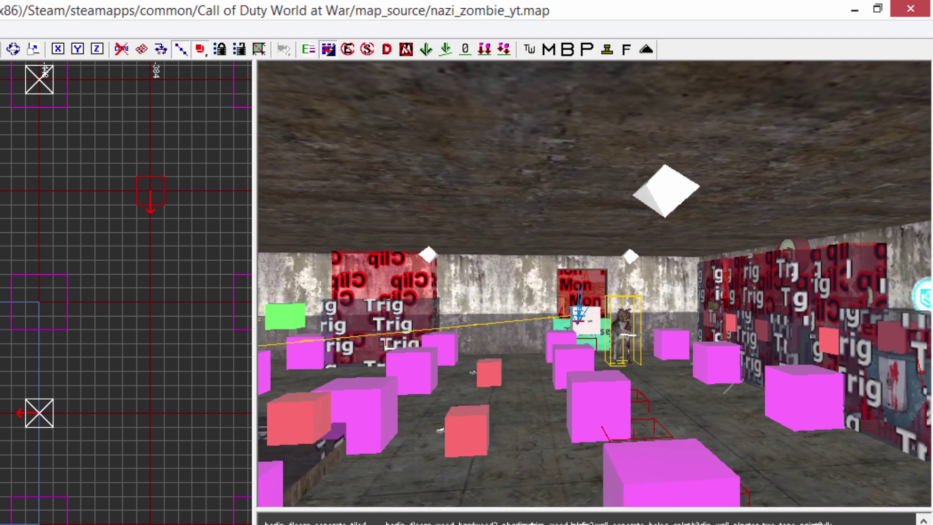
key("Up")
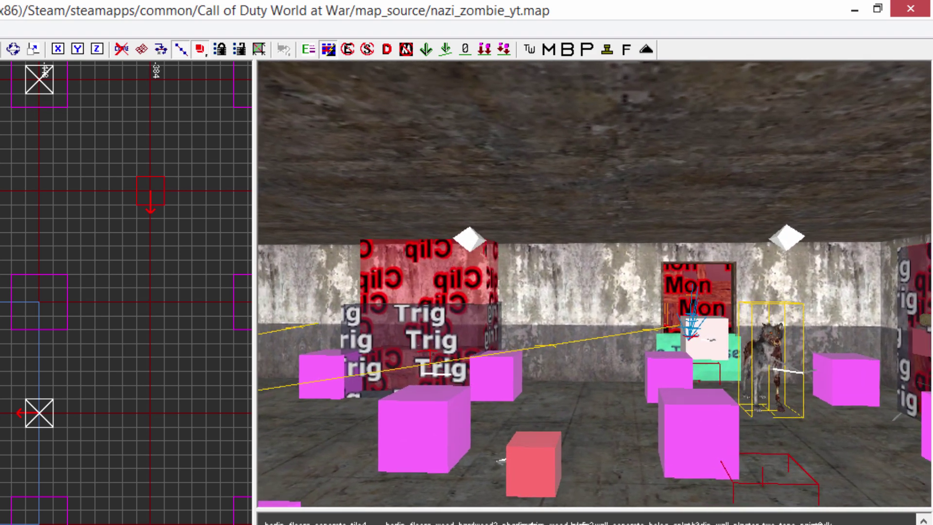
key("Left")
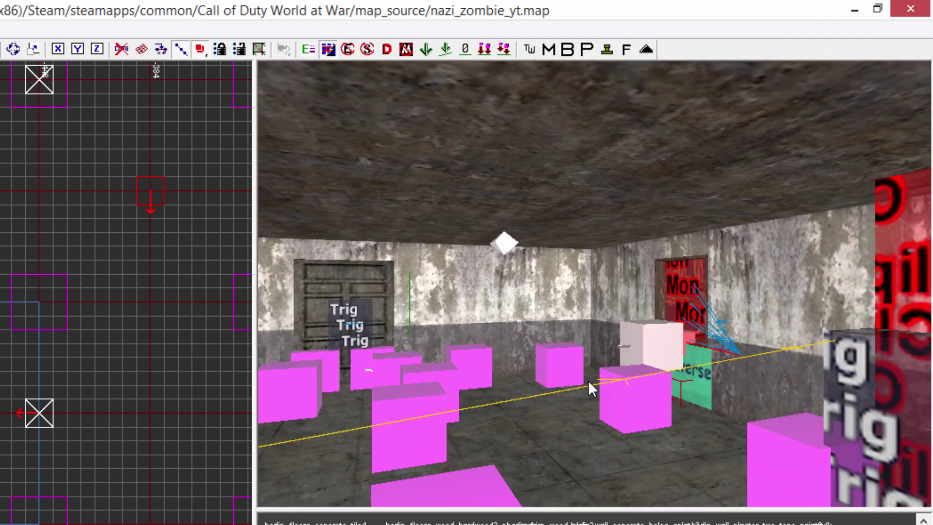
right_click_drag(588, 381, 575, 412)
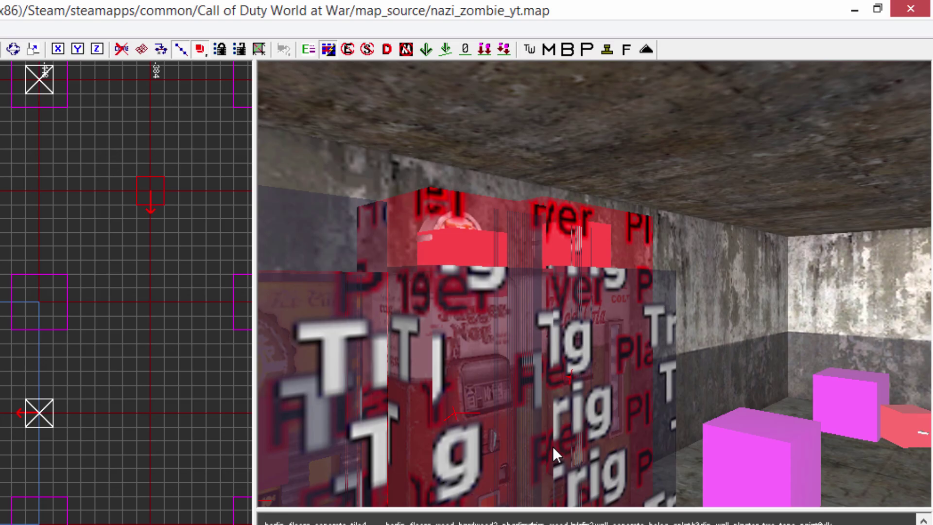
Step: Turn on the lighting preview in the 3D camera view beside a ceiling light in the interior room
right_click_drag(552, 445, 598, 375)
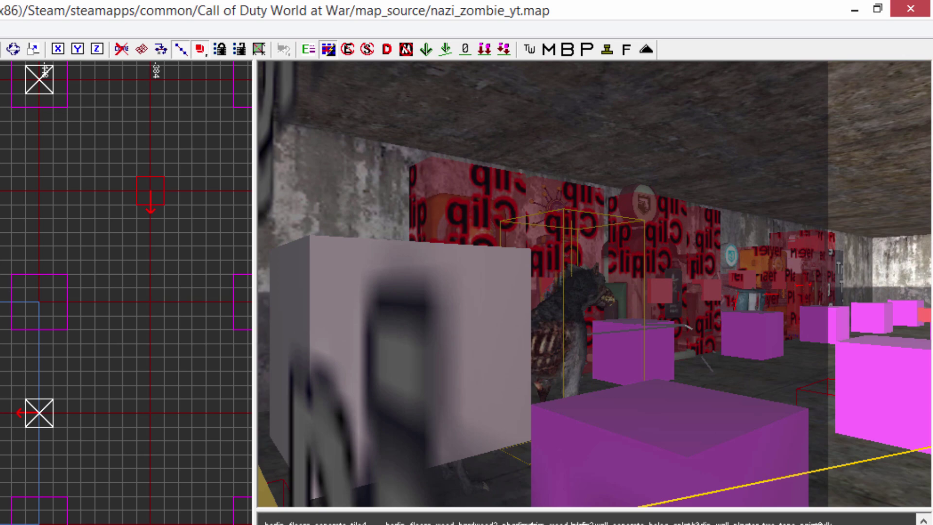
right_click_drag(559, 477, 690, 389)
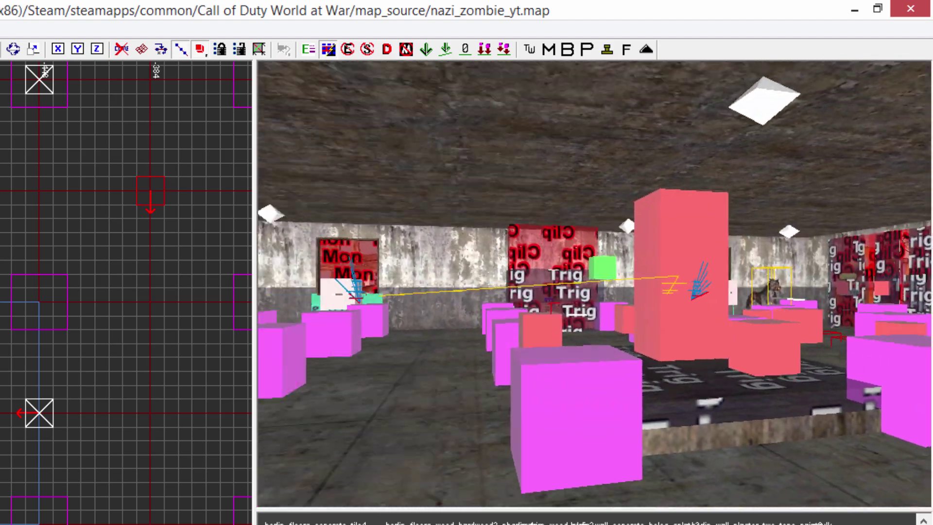
right_click_drag(593, 311, 607, 287)
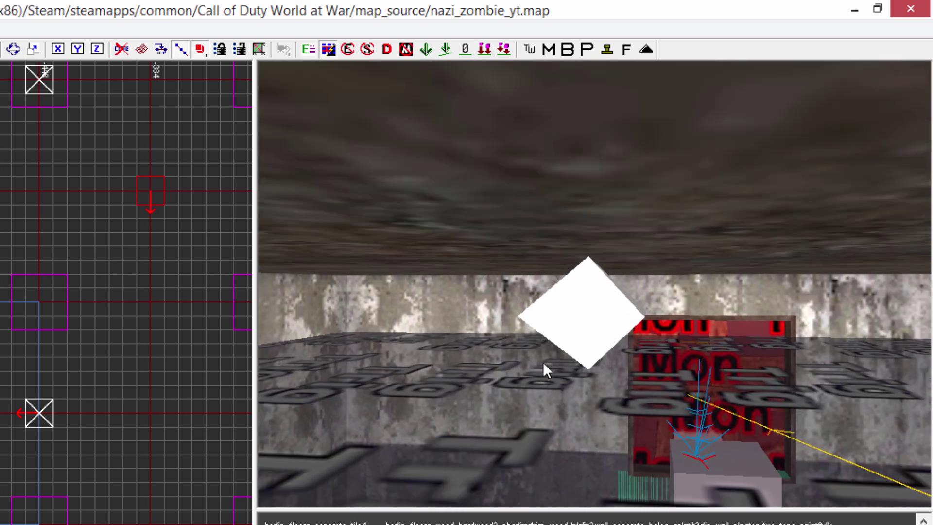
key("F4")
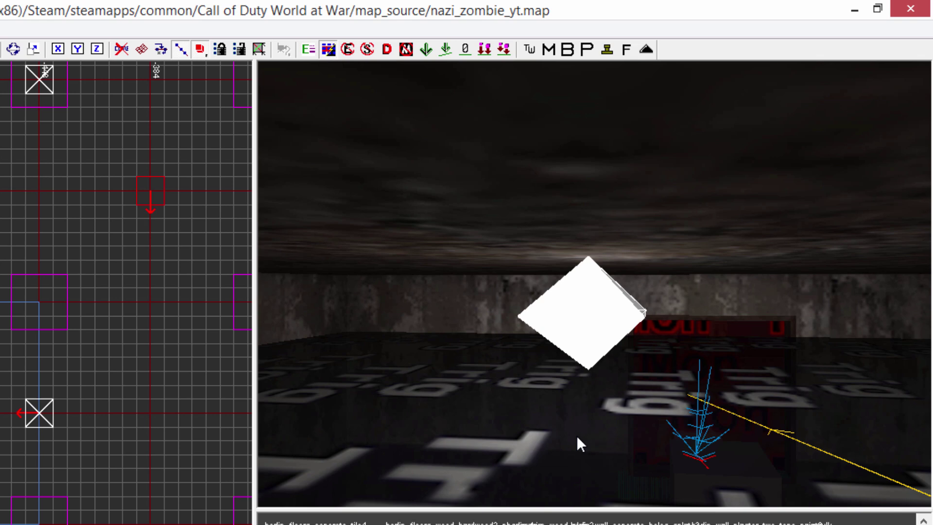
right_click_drag(577, 437, 665, 408)
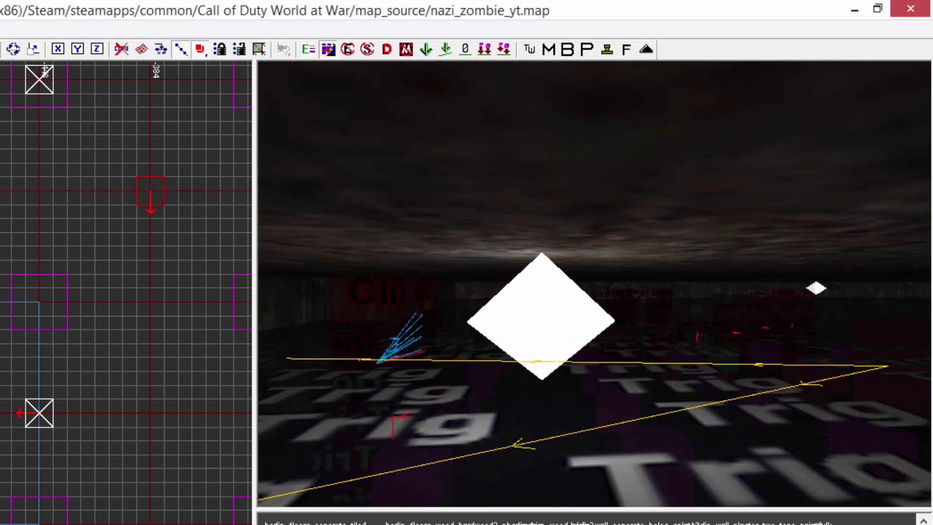
Step: Examine the previewed lighting around the light entities and in the darker parts of the room
right_click(620, 429)
key("Up")
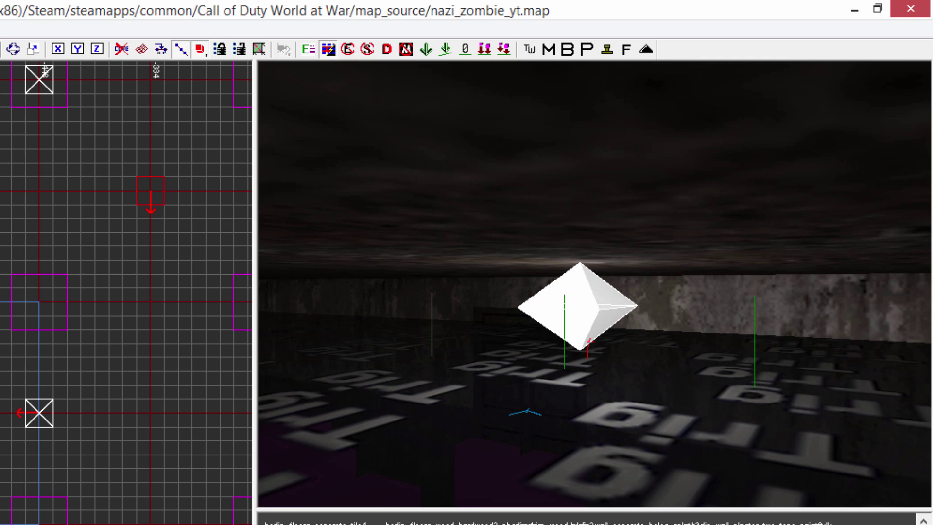
key("Left")
key("Up")
key("Right")
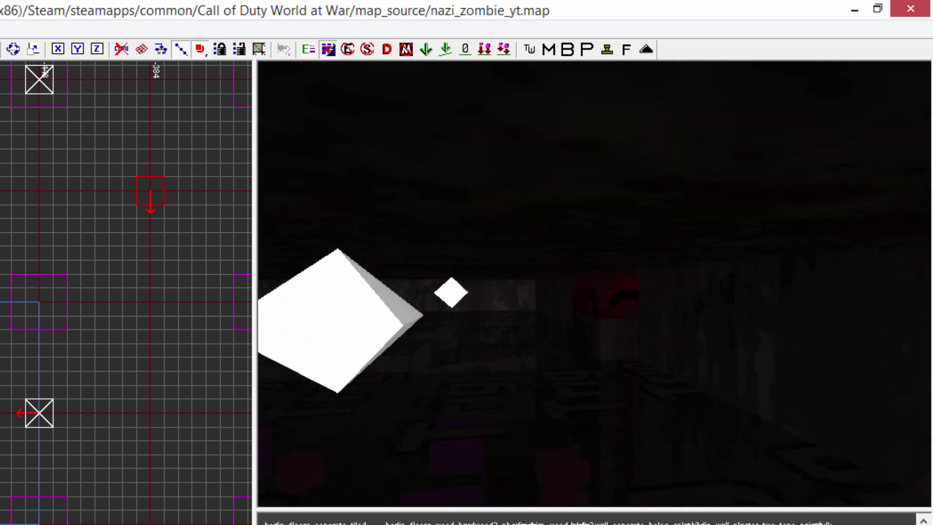
key("Up")
key("Left")
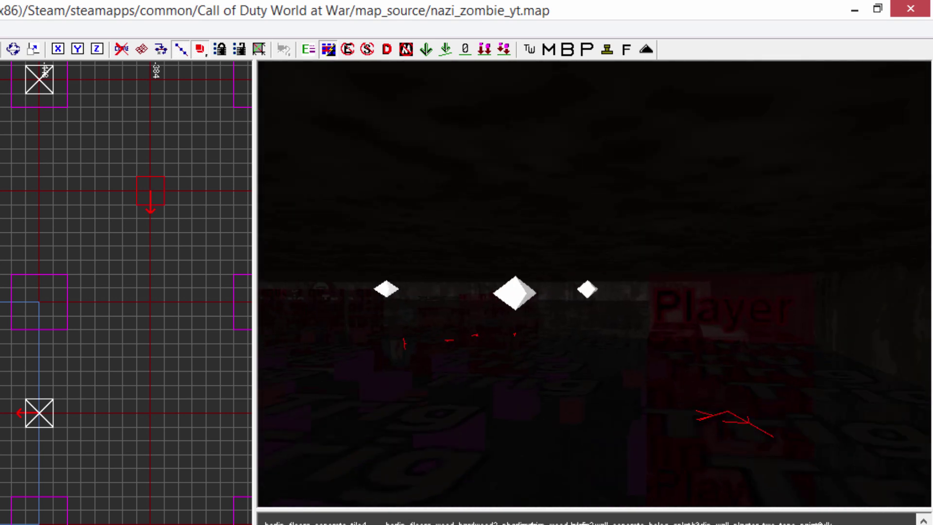
key("Up")
key("Right")
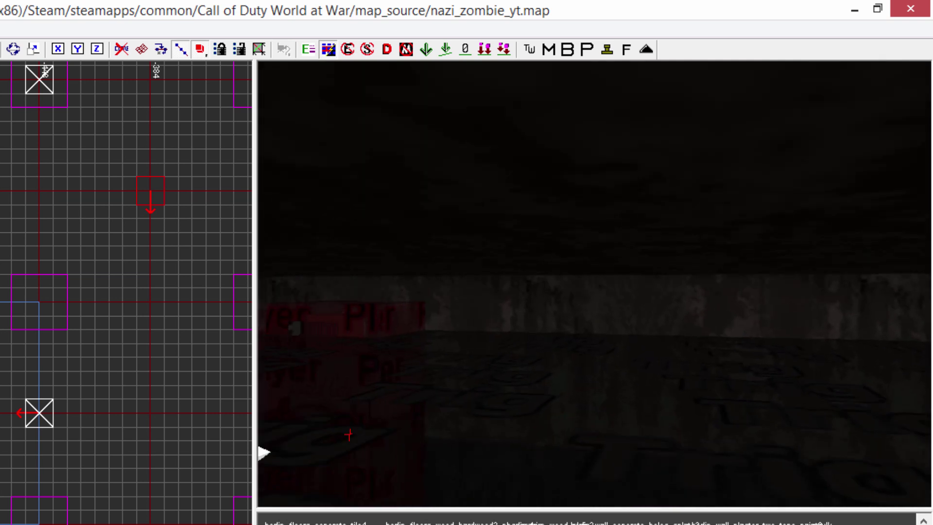
right_click_drag(617, 432, 702, 345)
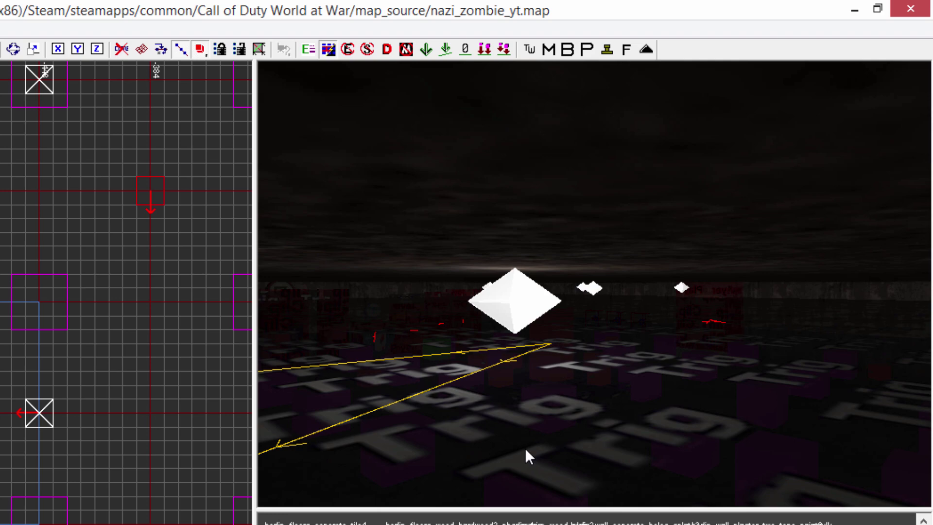
Step: Return the 3D camera view to full-bright rendering and inspect the light entities and wall weapons inside the room
key("F6")
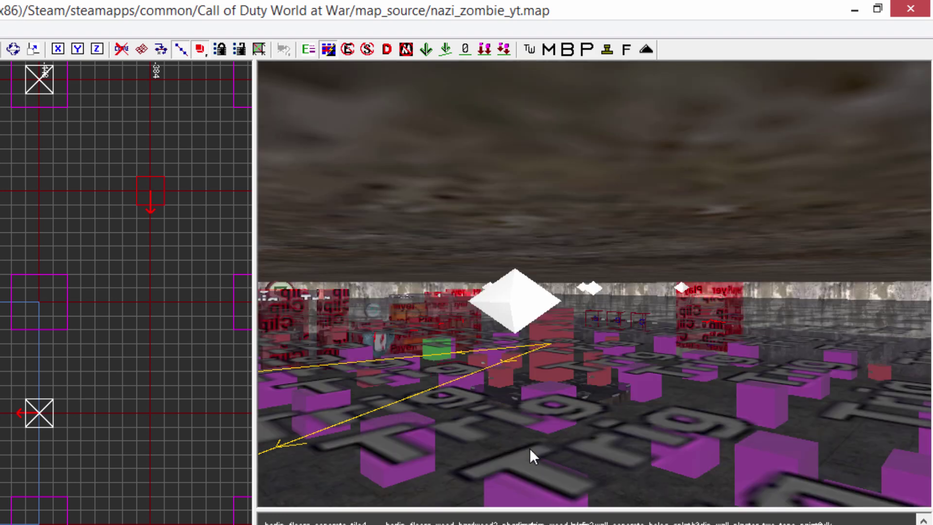
right_click_drag(593, 283, 705, 243)
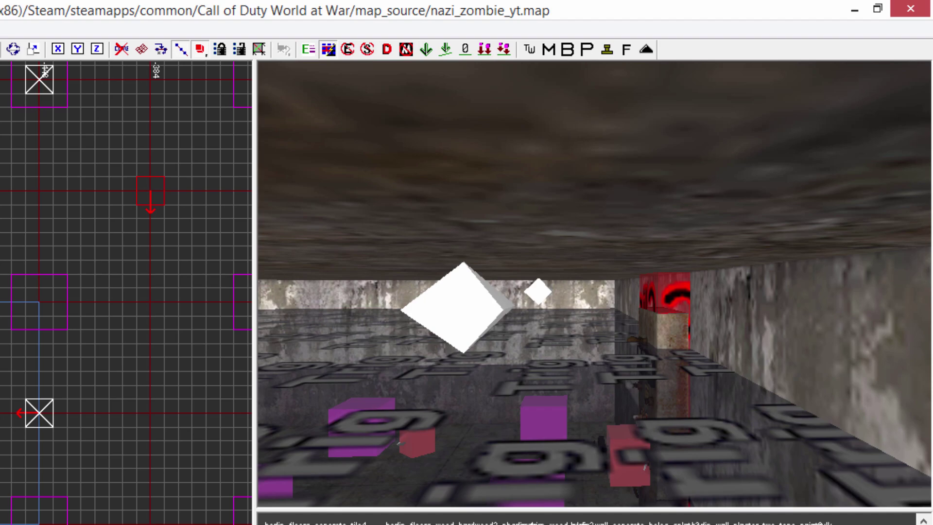
mouse_move(595, 284)
right_mouse_down()
mouse_move(585, 267)
mouse_move(534, 248)
mouse_move(506, 243)
mouse_move(447, 258)
right_mouse_up()
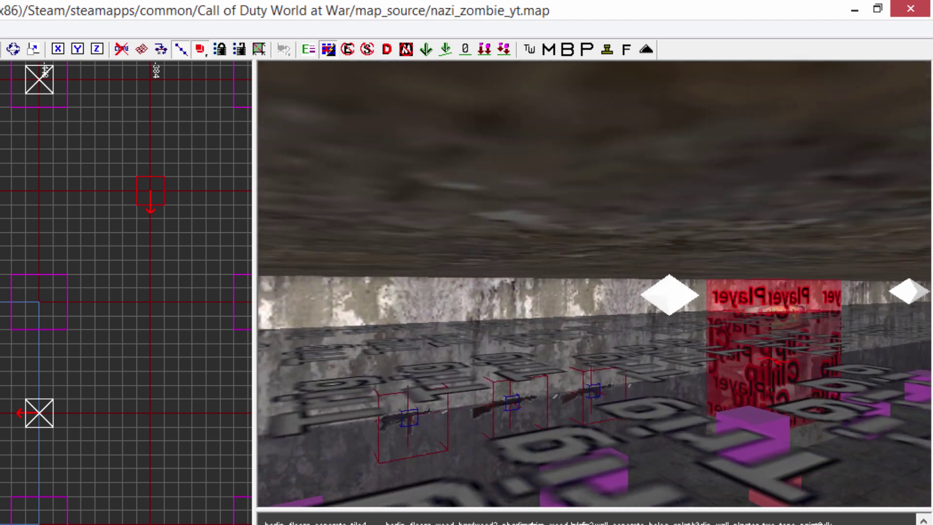
key("Left")
mouse_move(607, 437)
right_mouse_down()
mouse_move(622, 421)
mouse_move(651, 420)
mouse_move(650, 432)
mouse_move(610, 433)
mouse_move(653, 440)
mouse_move(655, 449)
mouse_move(631, 445)
mouse_move(639, 430)
mouse_move(668, 437)
mouse_move(676, 457)
mouse_move(694, 440)
mouse_move(693, 419)
right_mouse_up()
key("Up")
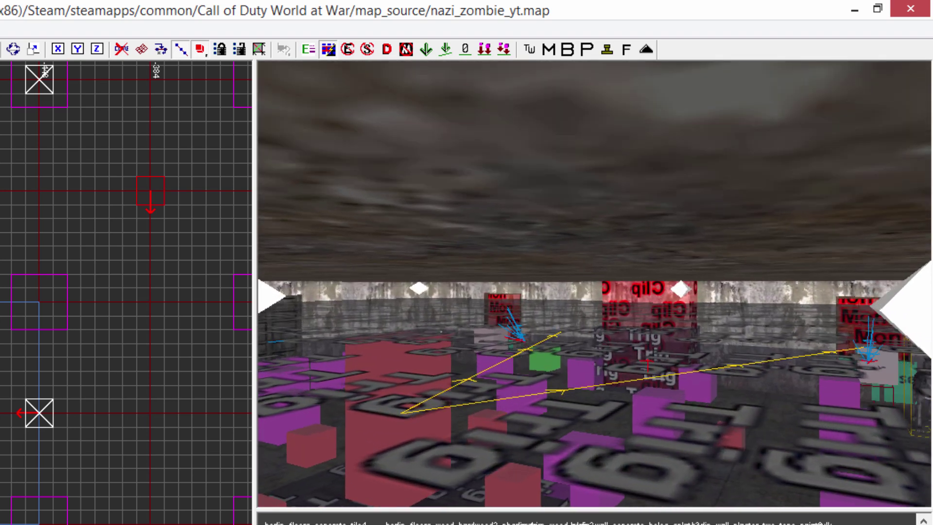
Step: Examine the volume and light grid volume brushes along the room's walls from both inside and outside
right_click_drag(594, 243, 515, 244)
right_click_drag(690, 425, 719, 374)
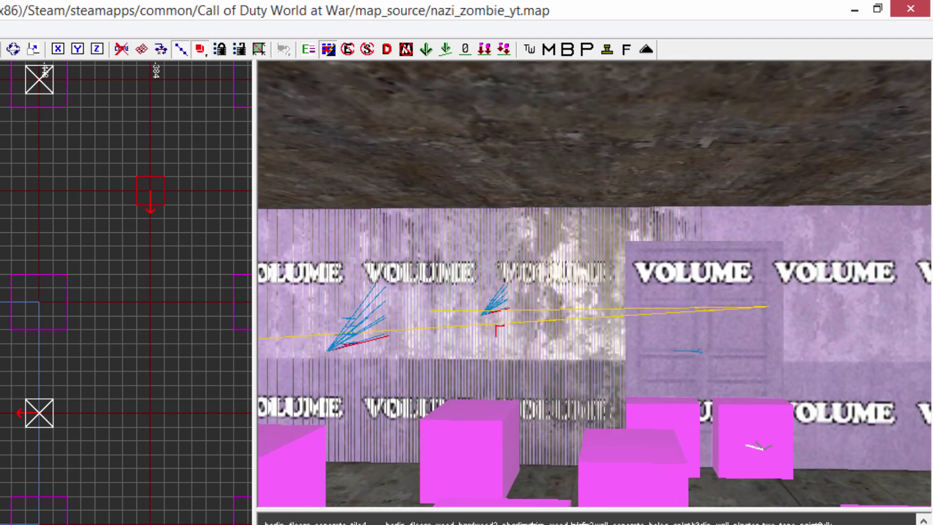
key("Up")
key("Left")
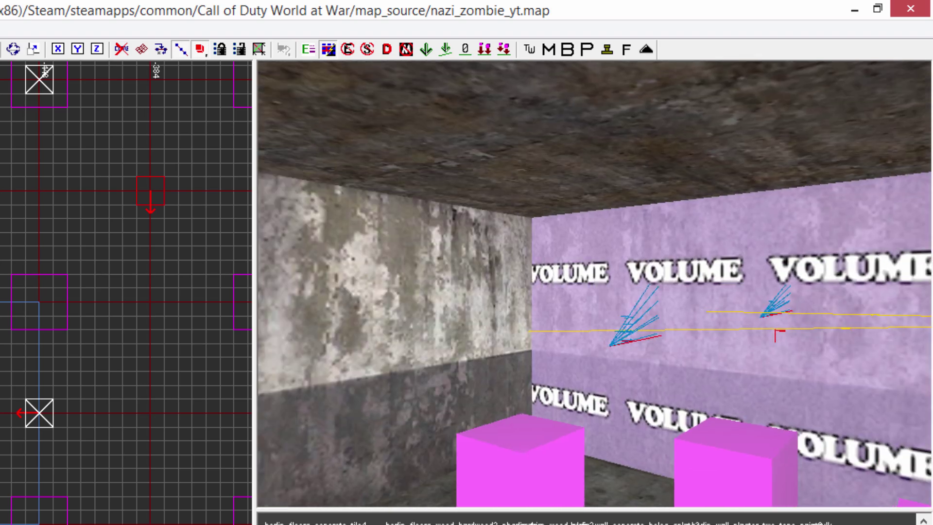
key("Up")
key("Right")
key("Down")
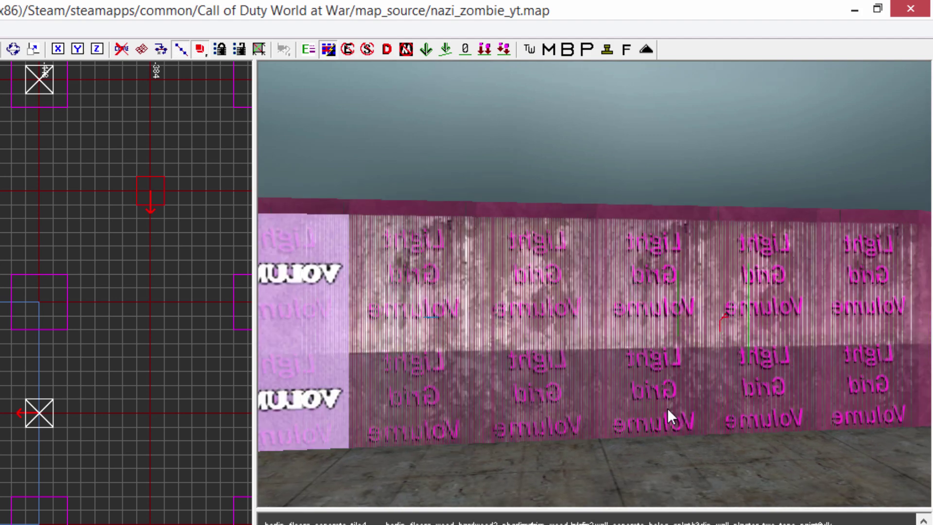
right_click_drag(418, 452, 386, 424)
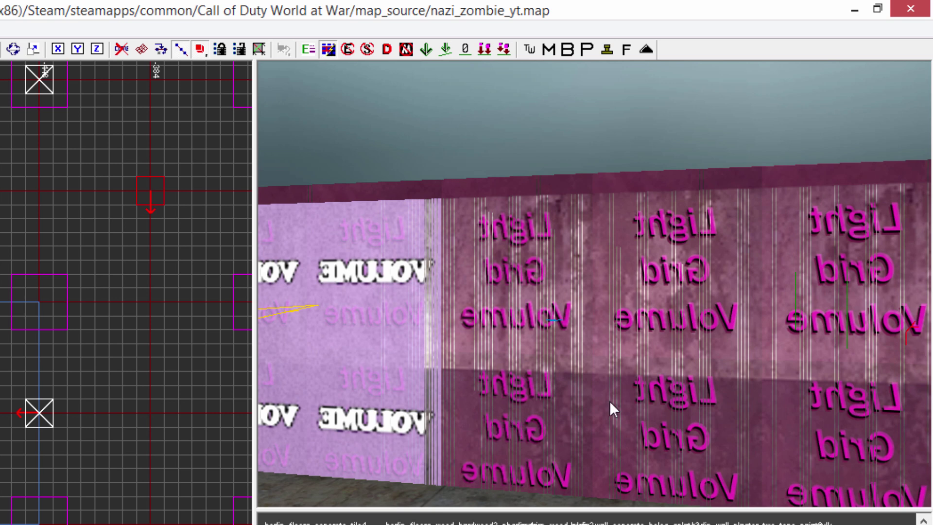
right_click_drag(609, 401, 481, 396)
key("Left")
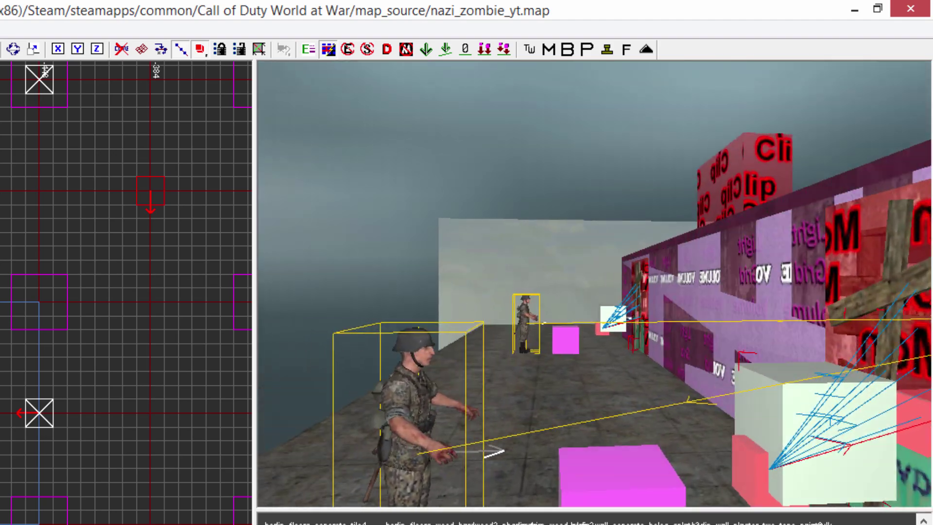
Step: Examine the zombie spawners outside, then the boarded window, perk machines and wall weapons inside the room
right_click_drag(593, 291, 651, 335, "ctrl")
right_click_drag(593, 311, 758, 213)
right_click_drag(573, 331, 614, 359)
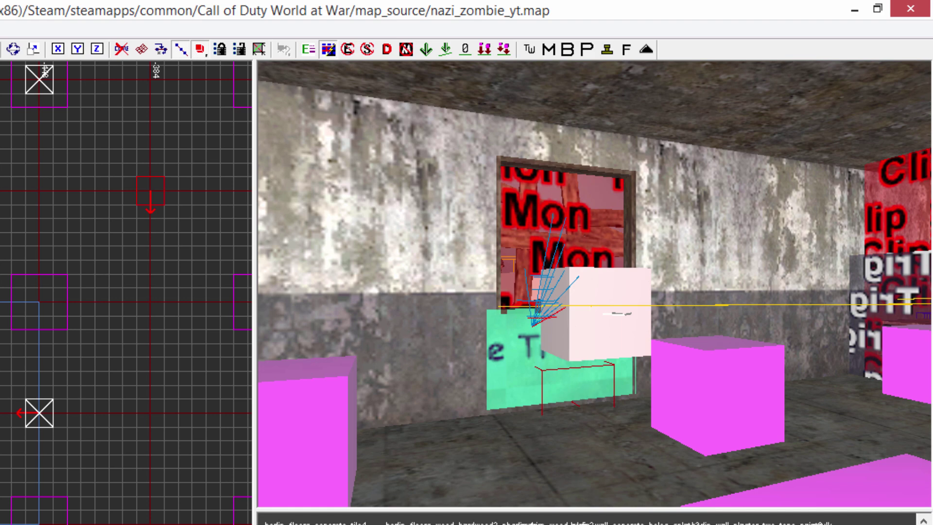
mouse_move(602, 331)
right_mouse_down()
mouse_move(627, 389)
mouse_move(636, 242)
mouse_move(661, 219)
mouse_move(705, 219)
right_mouse_up()
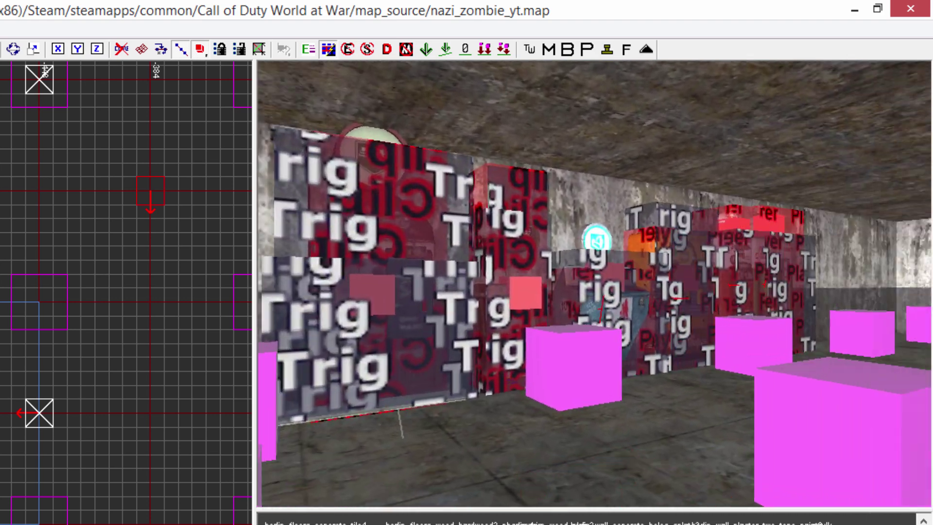
key("Down")
key("Right")
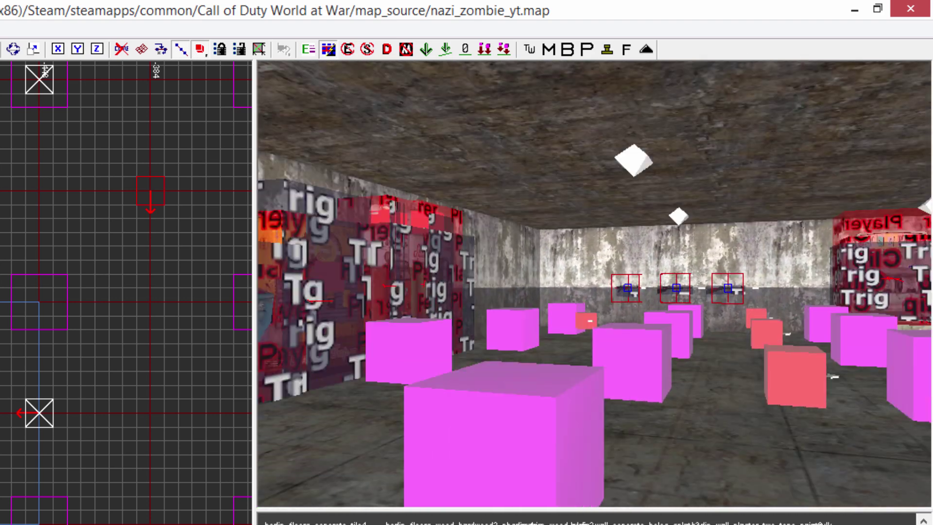
right_click_drag(632, 252, 729, 233)
key("Right")
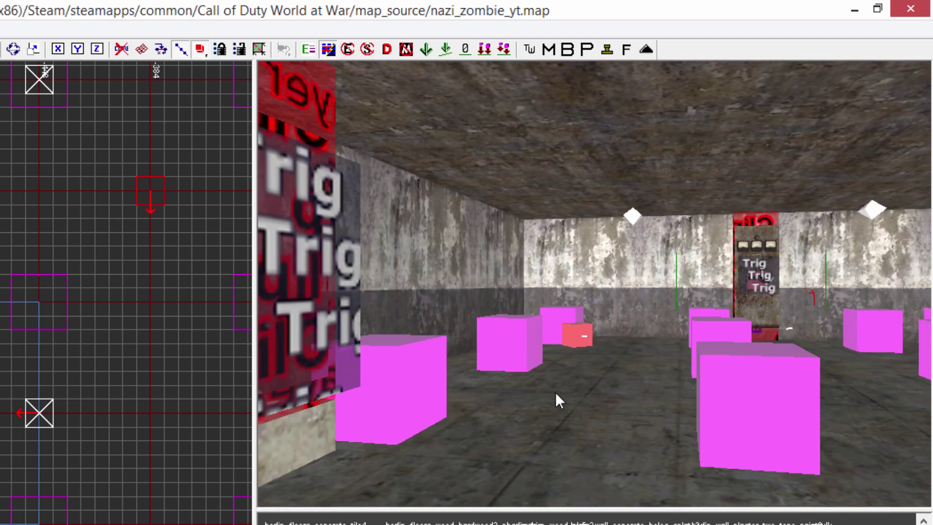
Step: Examine the magenta path node boxes spread across the room's floor and around the central platform
right_click_drag(555, 392, 715, 326)
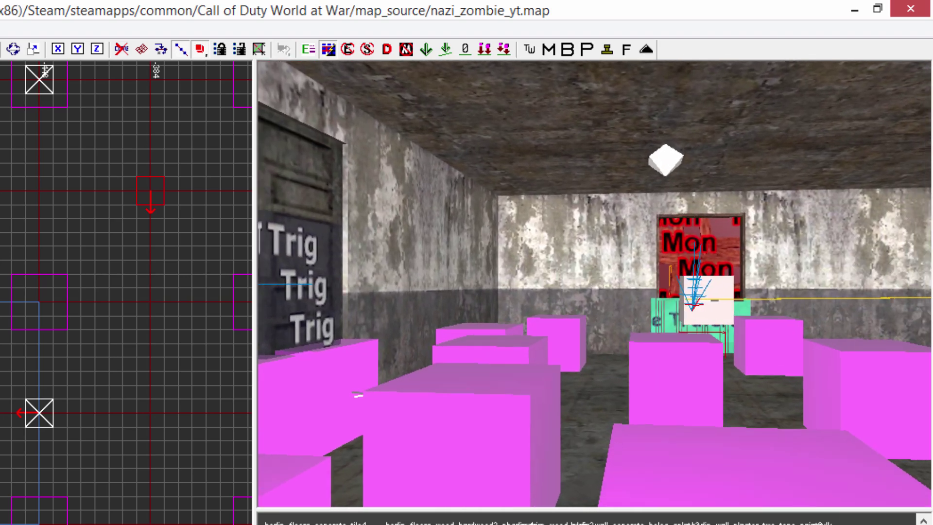
right_click_drag(594, 291, 749, 292)
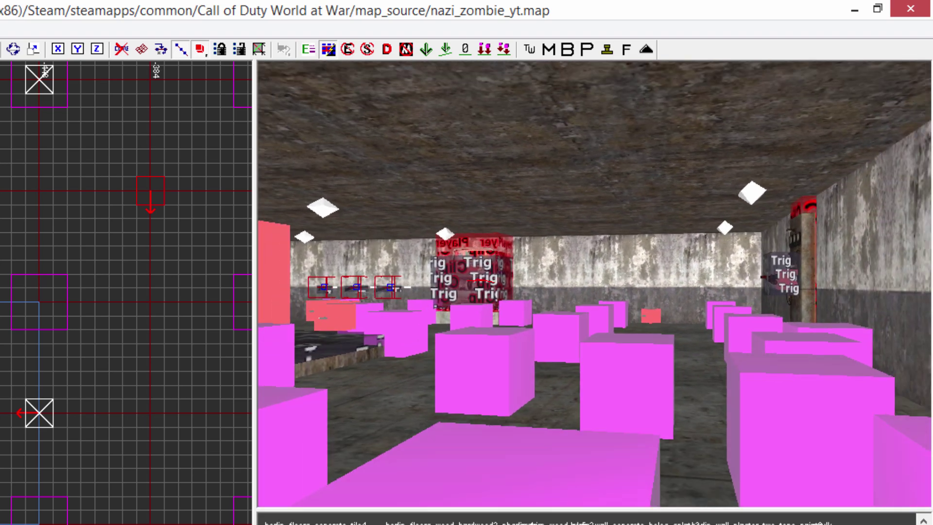
key("Right")
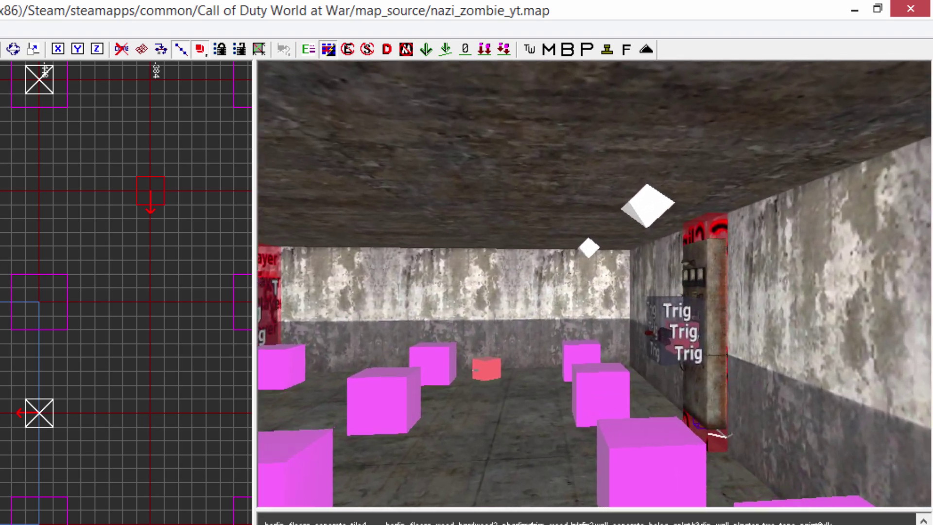
key("Right")
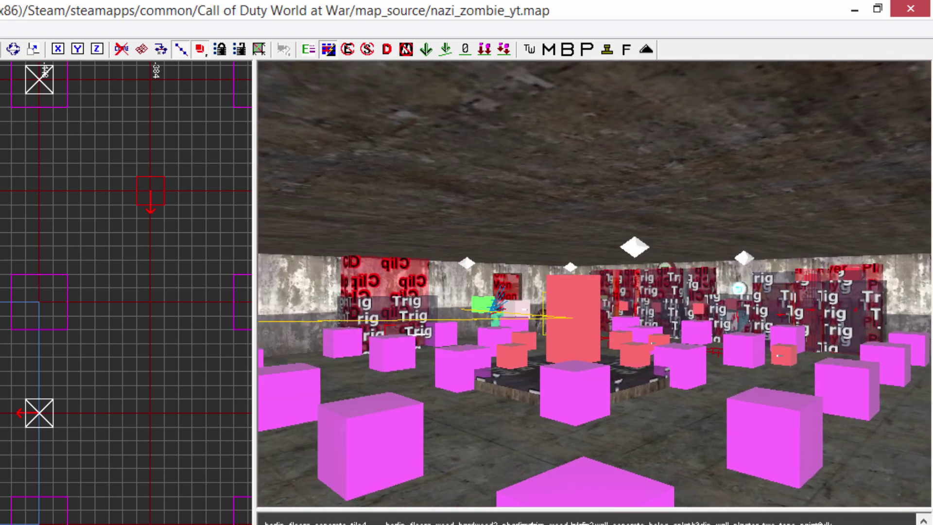
right_click_drag(583, 272, 496, 257)
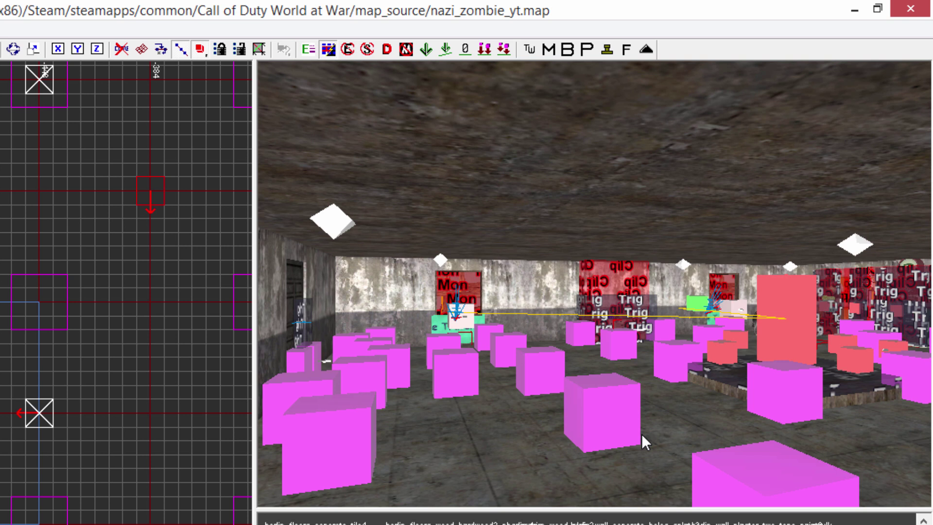
right_click_drag(619, 394, 743, 316)
right_click_drag(651, 368, 633, 462)
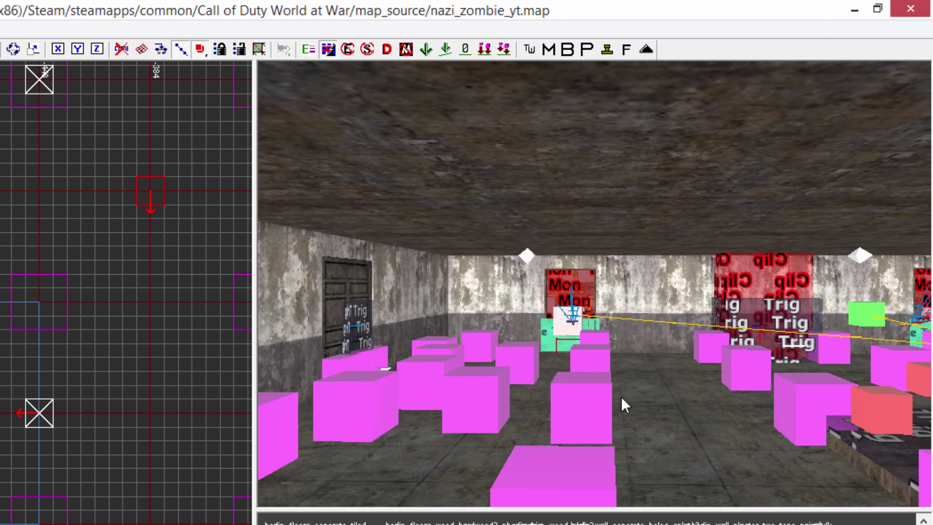
right_click_drag(601, 401, 777, 359)
right_click_drag(534, 359, 556, 349)
mouse_move(694, 401)
right_mouse_down()
mouse_move(671, 402)
mouse_move(728, 398)
mouse_move(714, 396)
mouse_move(711, 350)
mouse_move(703, 388)
right_mouse_up()
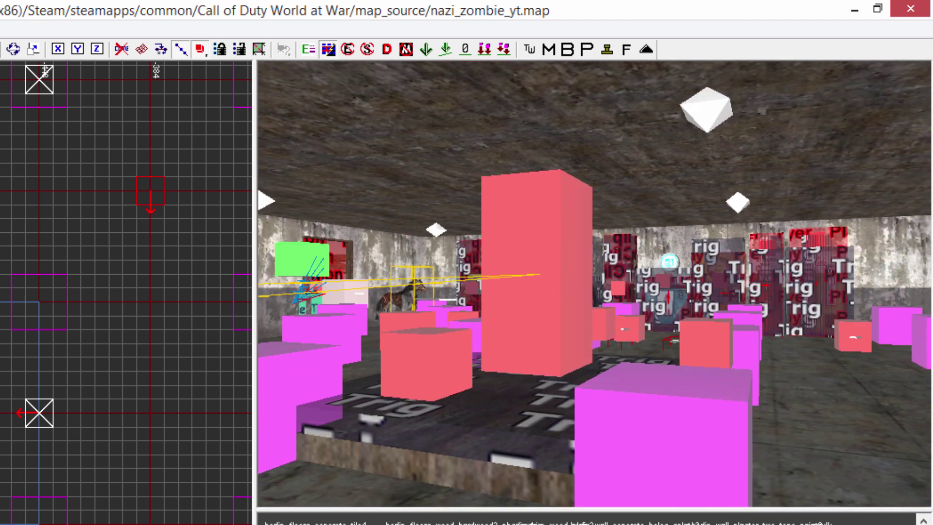
Step: Select the tall red box and the small red boxes around the central platform in turn, clearing the selections
left_click(552, 314, "shift")
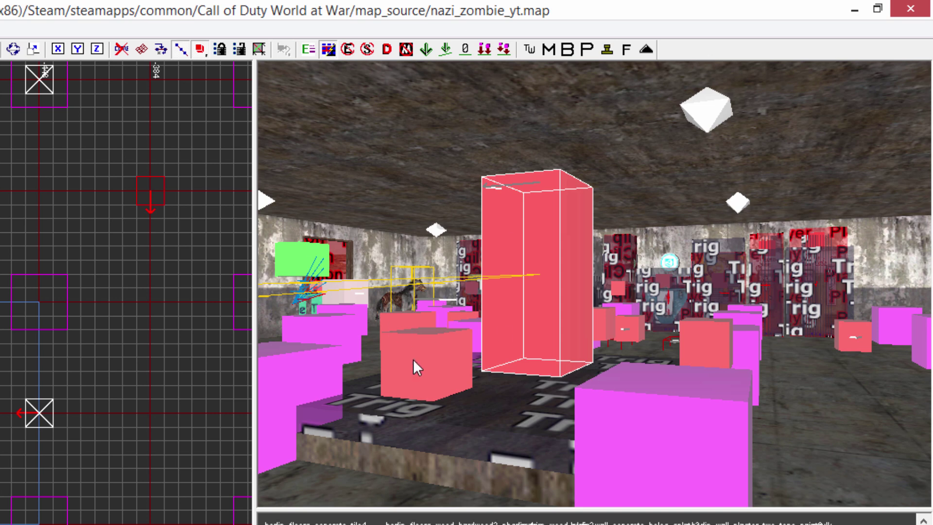
key("Escape")
left_click(436, 368, "shift")
left_click(419, 318, "shift")
mouse_move(419, 318)
right_mouse_down()
mouse_move(437, 297)
mouse_move(592, 365)
mouse_move(576, 360)
mouse_move(560, 374)
right_mouse_up()
left_click(592, 365, "shift")
left_click(561, 379, "shift")
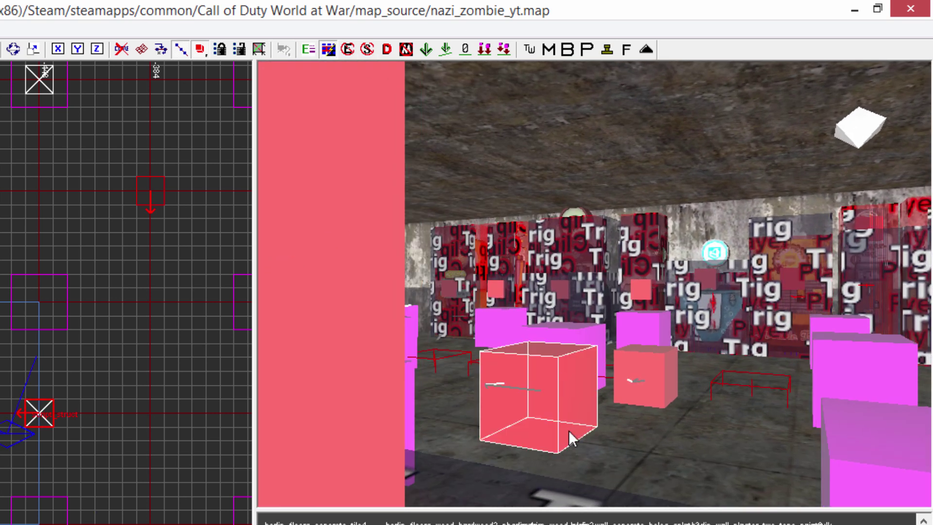
right_click_drag(590, 298, 532, 401)
key("Escape")
left_click(532, 401, "shift")
key("Escape")
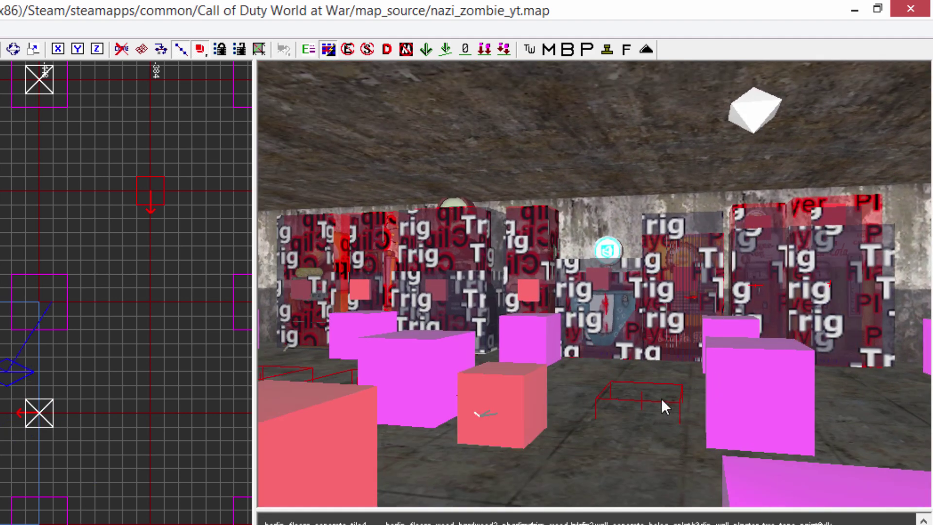
Step: Select the tall red box and the four small red boxes around it, and move them together a short distance
right_click_drag(661, 400, 609, 374)
left_click(588, 392, "shift")
left_click(609, 375, "shift")
left_click(496, 433, "shift")
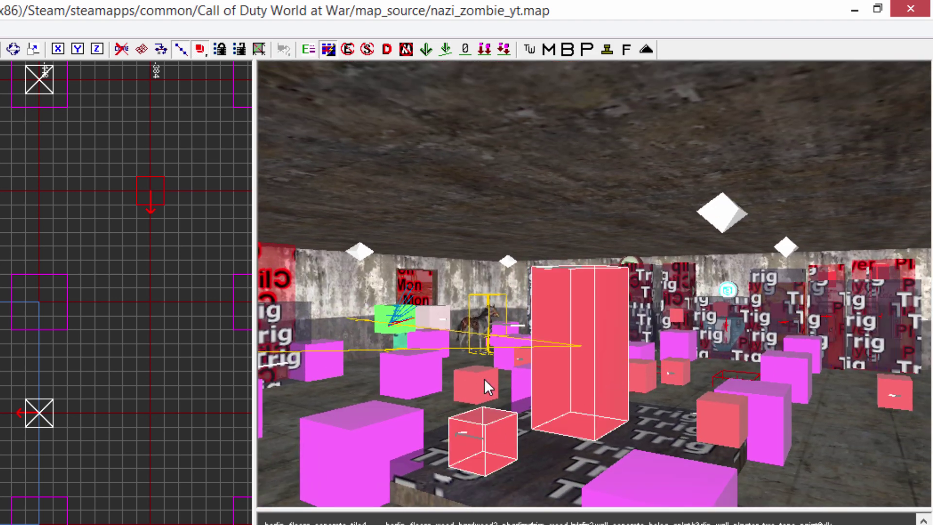
left_click(485, 379, "shift")
left_click(704, 413, "shift")
left_click_drag(680, 436, 696, 419)
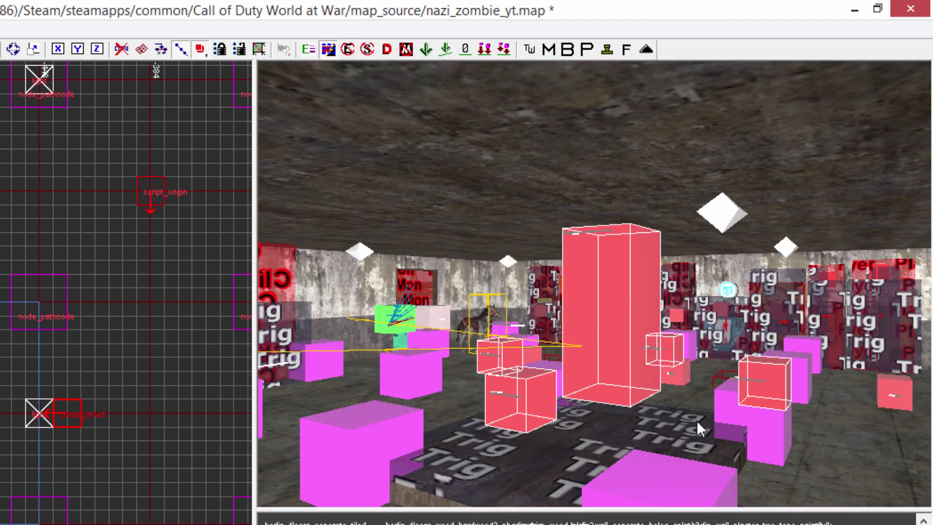
Step: Undo the last move of the red boxes and reselect the tall box with the four small boxes around it
key("ctrl+z")
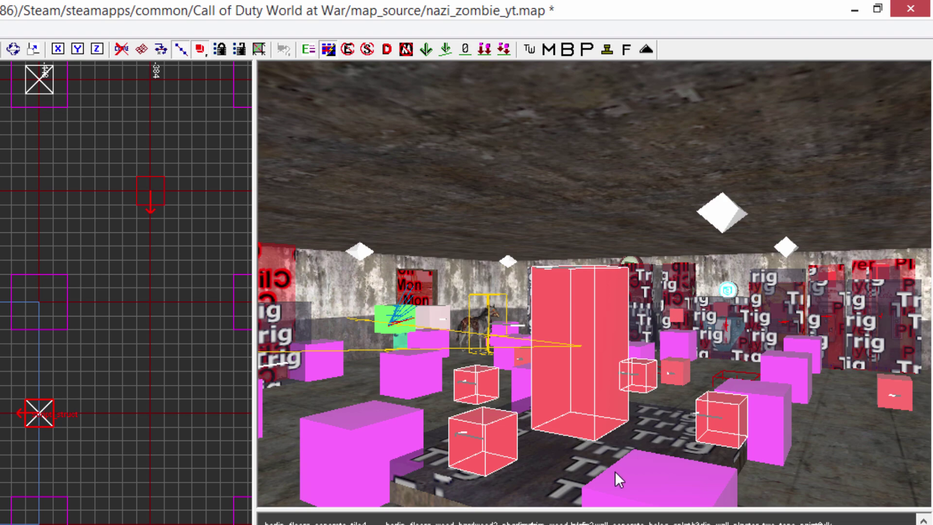
mouse_move(621, 464)
right_mouse_down()
mouse_move(637, 413)
mouse_move(690, 398)
mouse_move(656, 437)
mouse_move(700, 394)
mouse_move(647, 413)
mouse_move(612, 442)
mouse_move(629, 452)
right_mouse_up()
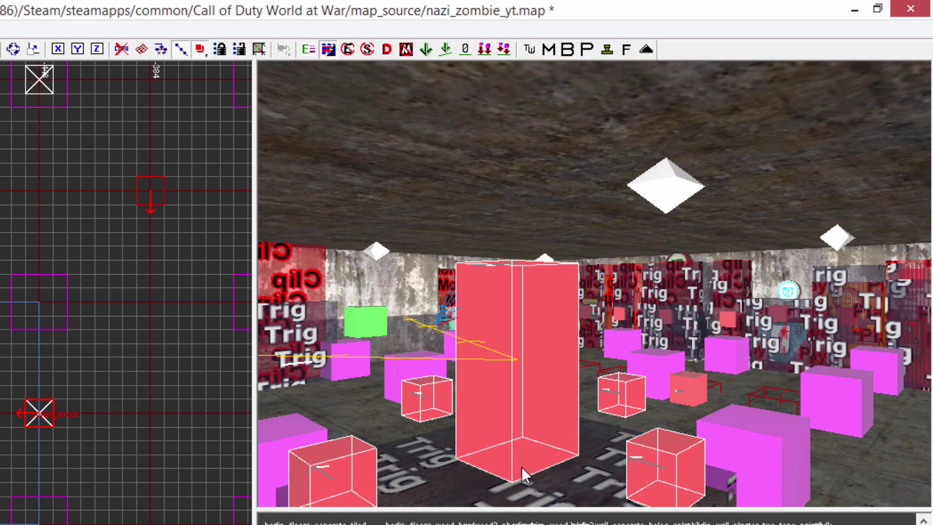
key("Escape")
left_click(536, 405, "shift")
left_click(365, 468, "shift")
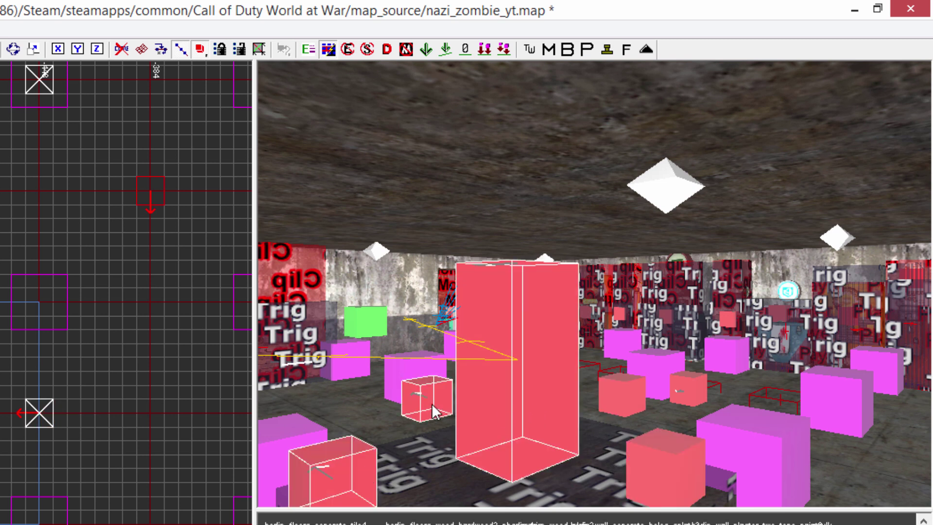
left_click(624, 405, "shift")
left_click(656, 466, "shift")
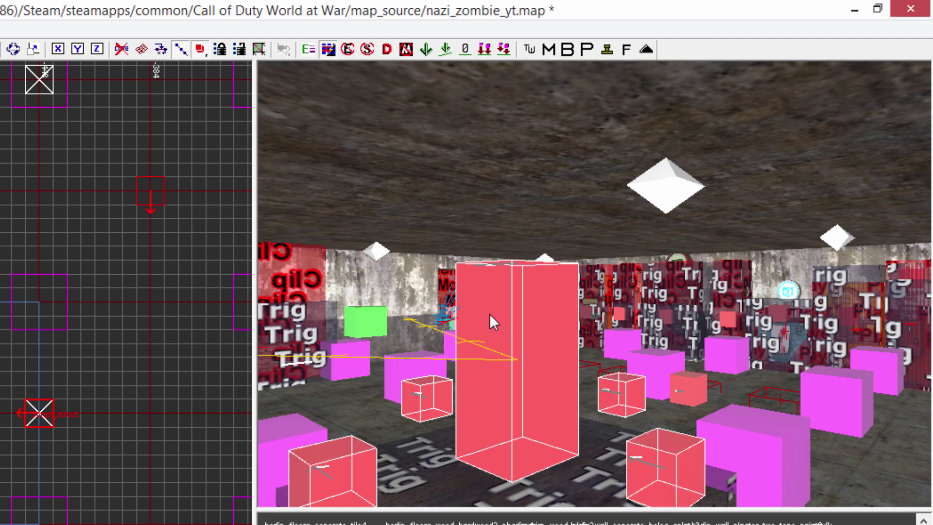
Step: Add the dog and soldier models to the selection and hide every object outside it by inverting the selection
right_click_drag(490, 433, 466, 287)
left_click(349, 380, "shift")
right_click_drag(349, 380, 448, 419)
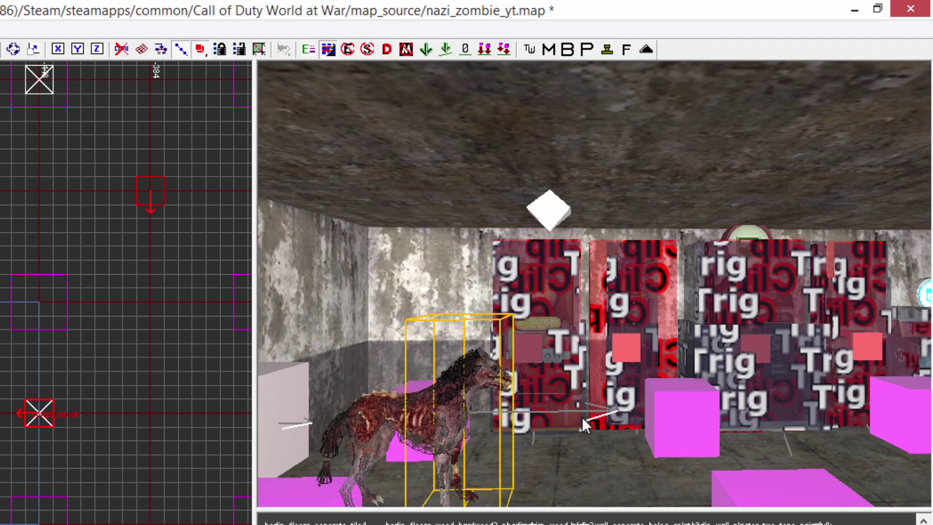
mouse_move(581, 416)
right_mouse_down()
mouse_move(524, 416)
mouse_move(590, 422)
right_mouse_up()
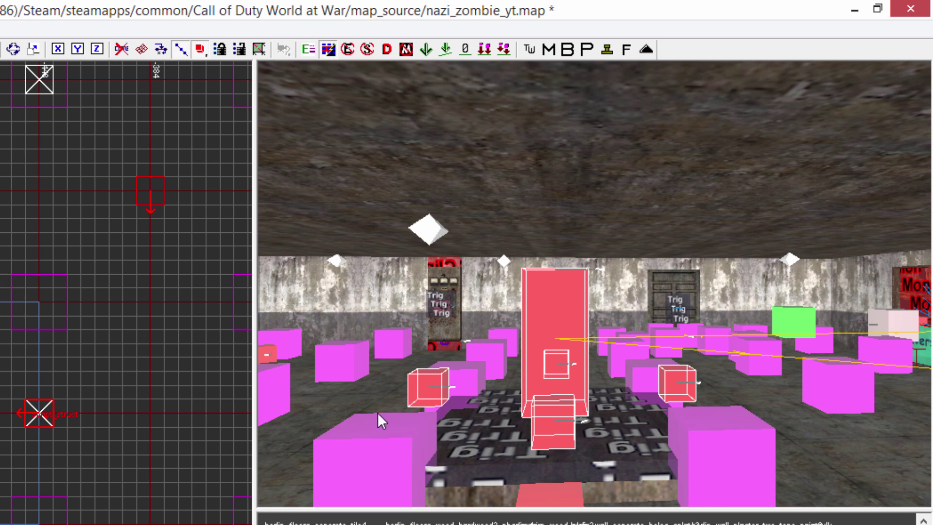
key("i")
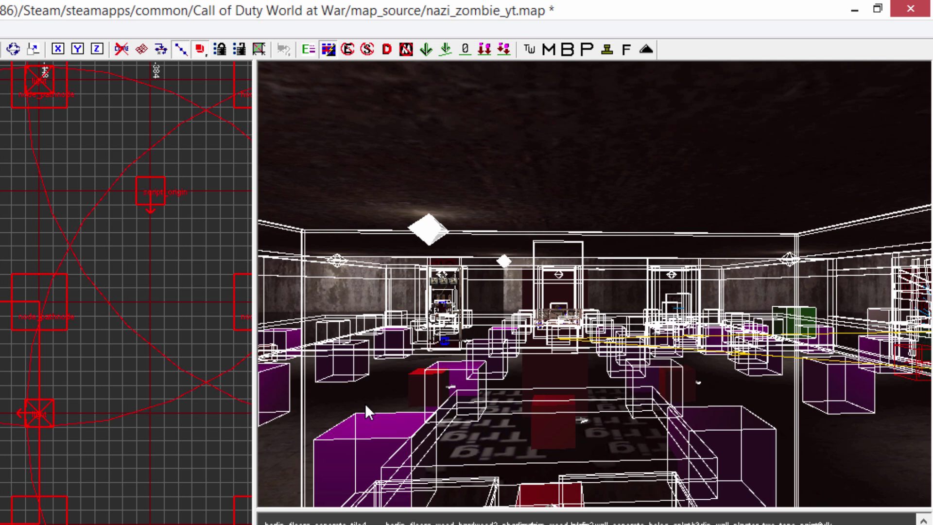
key("h")
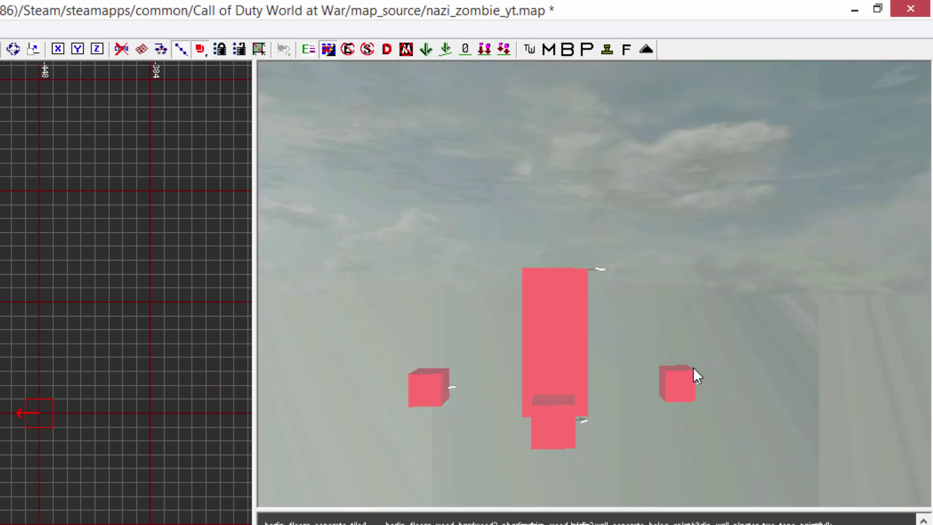
Step: Examine the isolated red boxes, soldier and dog, selecting the dog model and clearing that selection
right_click_drag(629, 434, 712, 396)
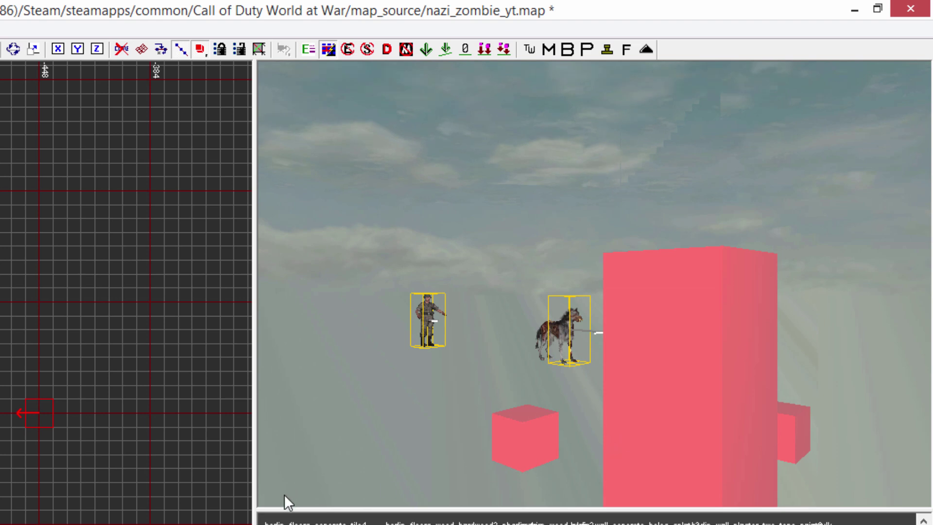
right_click_drag(442, 378, 452, 357)
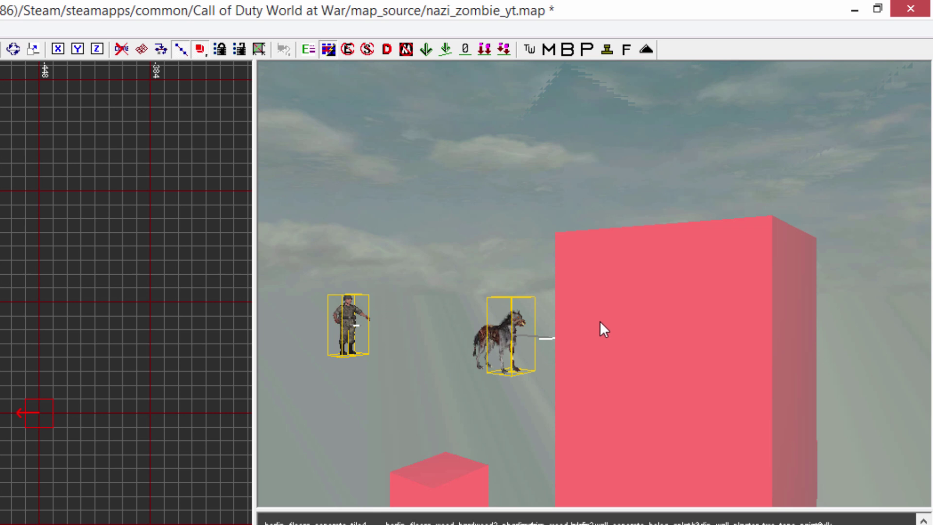
mouse_move(599, 321)
right_mouse_down()
mouse_move(551, 321)
mouse_move(571, 248)
mouse_move(564, 212)
mouse_move(578, 286)
mouse_move(529, 288)
mouse_move(675, 289)
mouse_move(656, 306)
mouse_move(651, 382)
mouse_move(607, 349)
mouse_move(539, 340)
mouse_move(413, 335)
mouse_move(477, 359)
mouse_move(452, 384)
mouse_move(412, 360)
mouse_move(476, 335)
mouse_move(588, 340)
mouse_move(579, 367)
mouse_move(583, 340)
mouse_move(600, 355)
mouse_move(617, 340)
mouse_move(580, 323)
mouse_move(629, 311)
right_mouse_up()
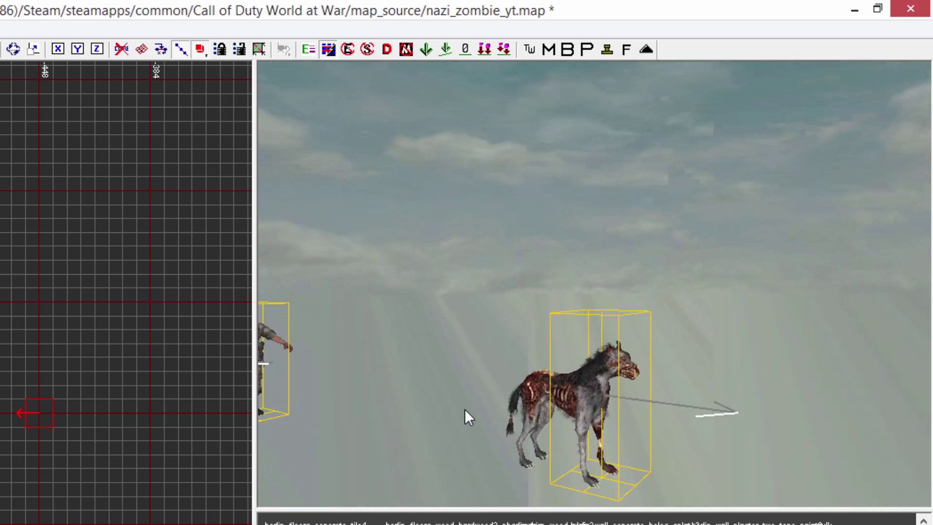
left_click(597, 475, "shift")
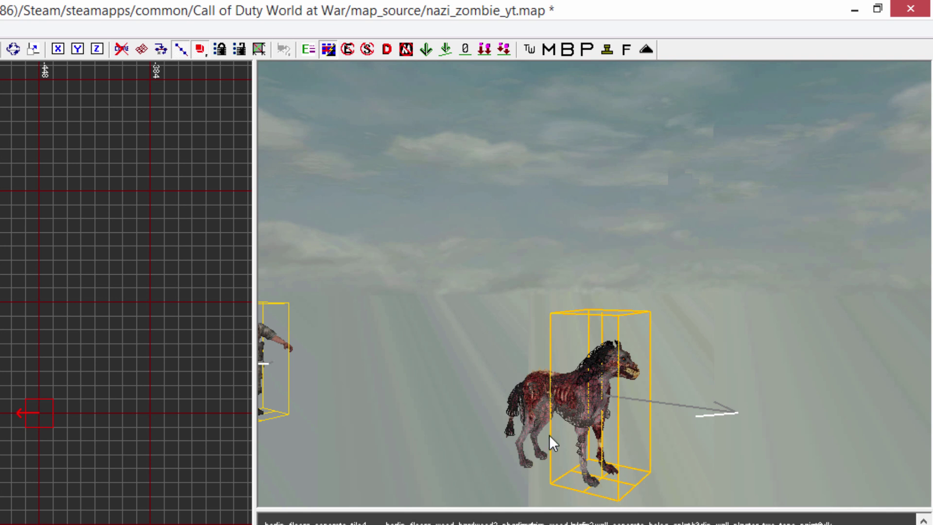
key("Escape")
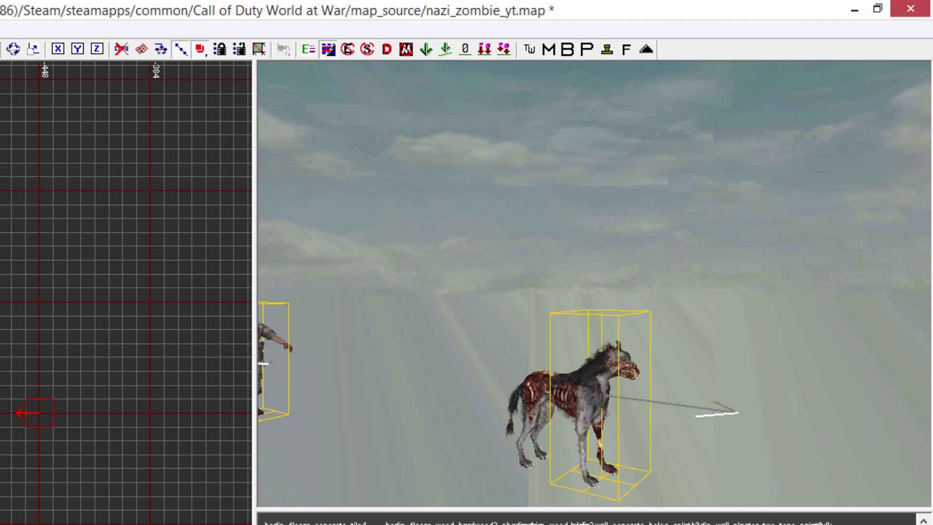
Step: Draw a hardwood-textured brush about 16 by 144 units in the top view, between the dog and the player start boxes
scroll(5, 443, "down", 2)
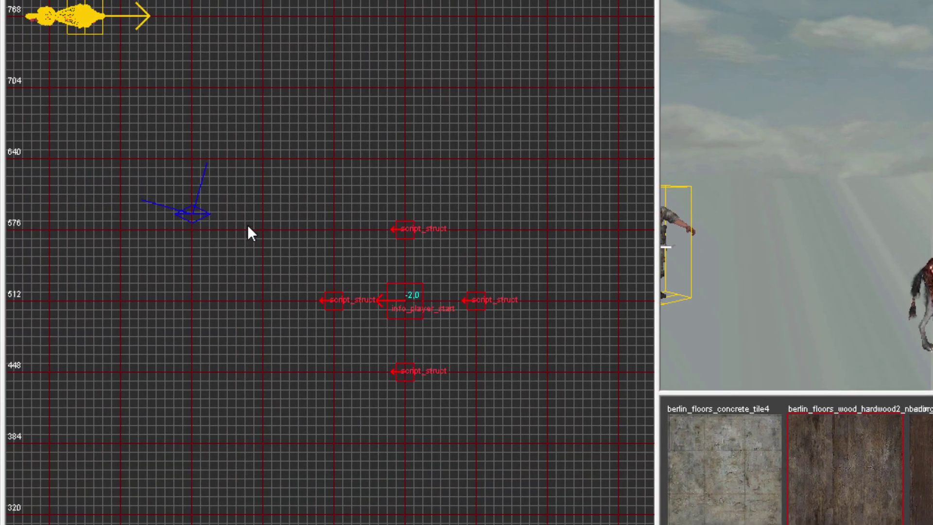
left_click_drag(266, 342, 267, 393)
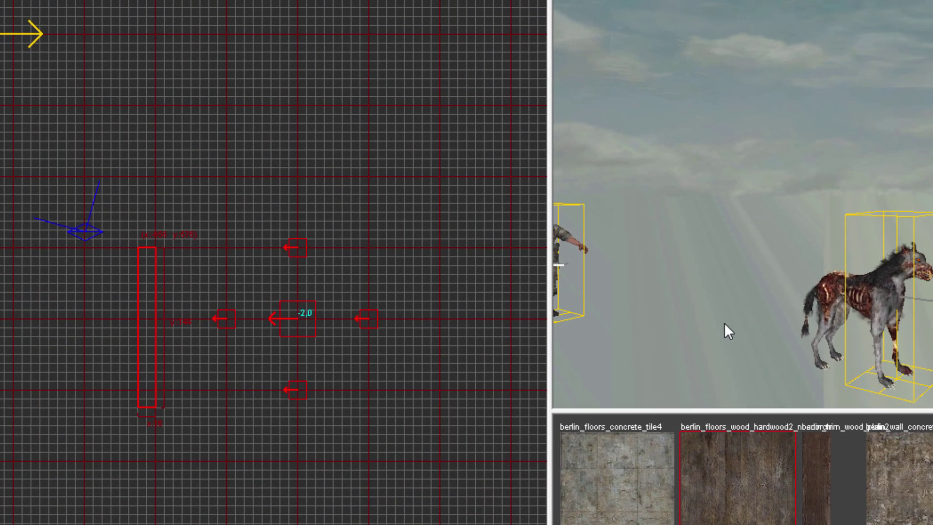
mouse_move(835, 311)
right_mouse_down()
mouse_move(899, 286)
mouse_move(889, 310)
mouse_move(913, 277)
mouse_move(899, 272)
mouse_move(898, 297)
mouse_move(853, 289)
right_mouse_up()
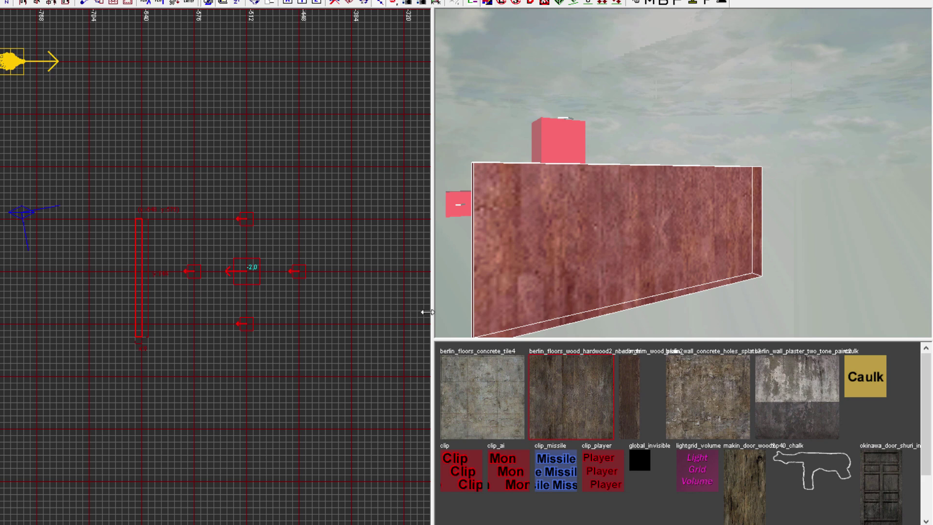
Step: Stretch the wooden brush upward to about double its height in the side view, and check it in the front view
key("ctrl+Tab")
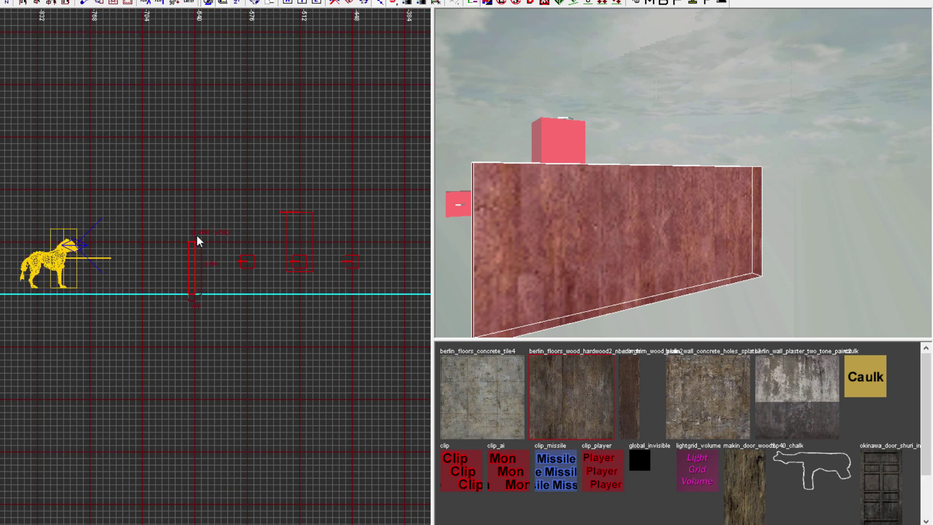
mouse_move(198, 238)
left_mouse_down()
mouse_move(187, 186)
mouse_move(184, 275)
mouse_move(177, 184)
mouse_move(177, 201)
left_mouse_up()
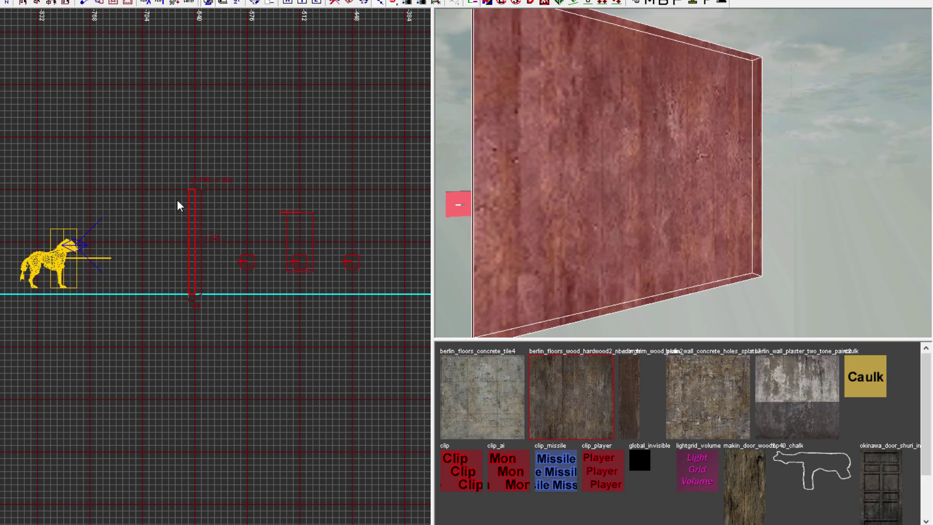
key("ctrl+Tab")
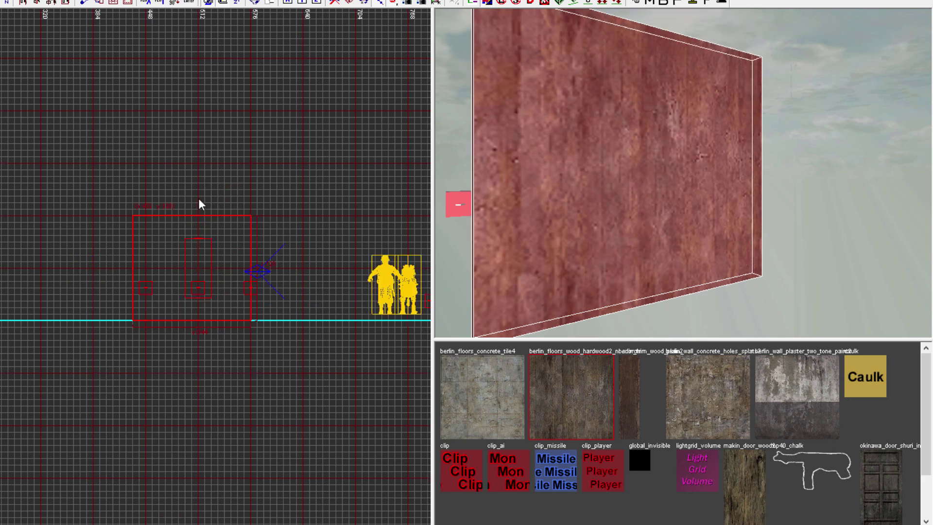
scroll(603, 228, "down", 4)
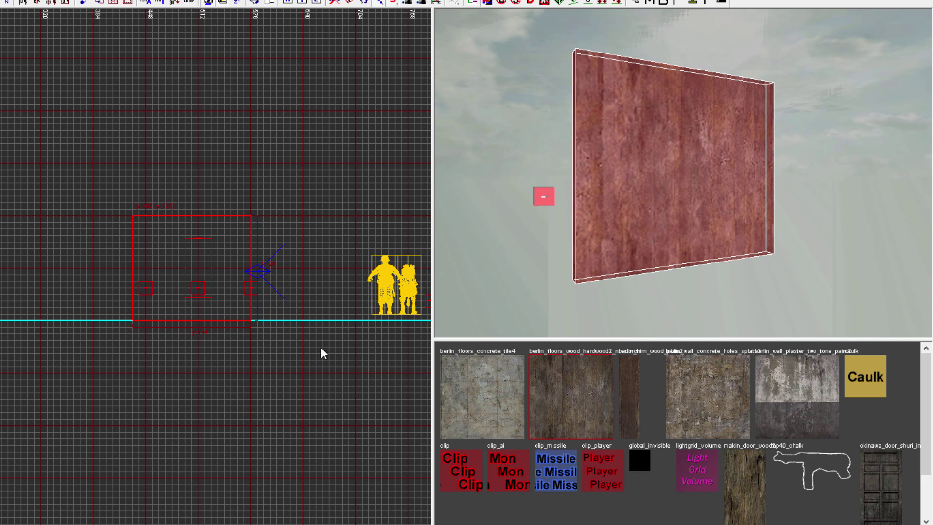
Step: Return the grid to the top view and delete the wooden brush
key("ctrl+Tab")
right_click_drag(683, 173, 699, 117)
key("Down")
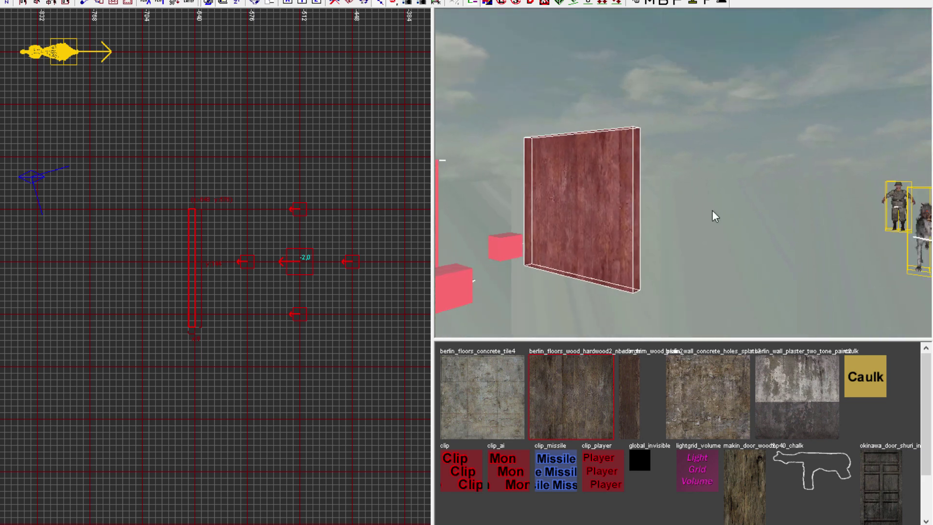
key("BackSpace")
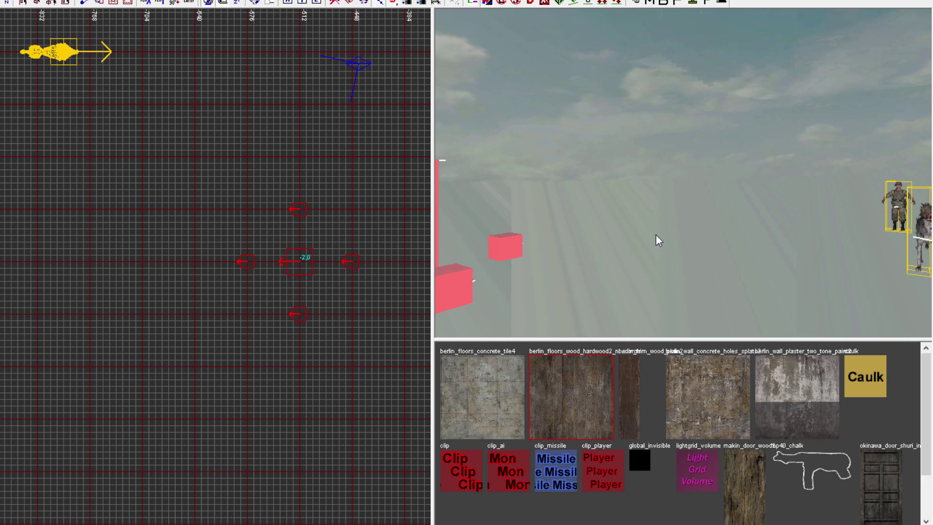
Step: Examine the player start boxes, soldier and dog in the 3D view from several distances and directions
right_click_drag(688, 257, 705, 141)
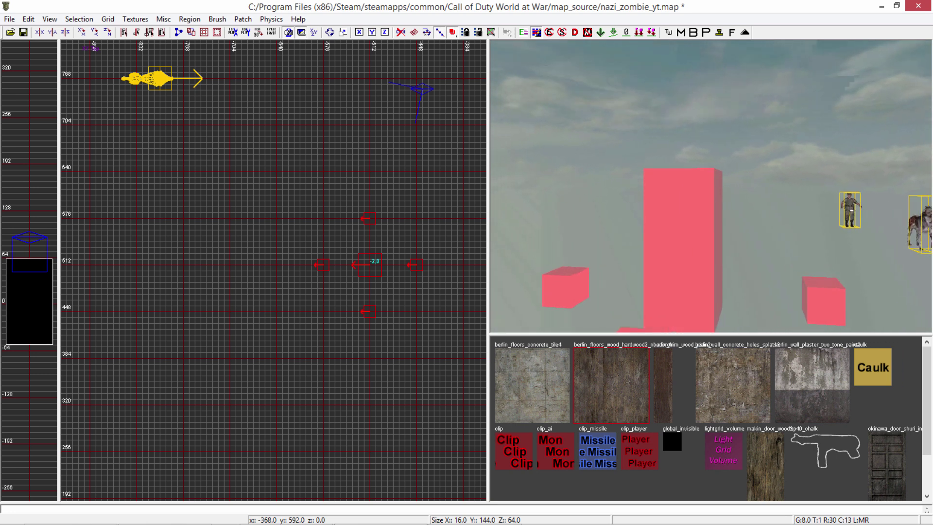
right_click_drag(710, 187, 743, 151)
right_click_drag(739, 257, 745, 274)
right_click(724, 289)
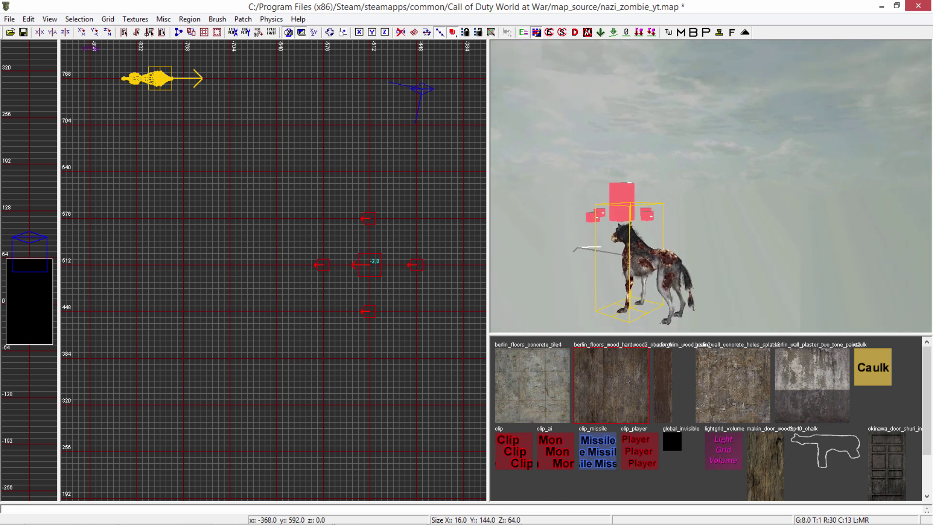
mouse_move(723, 289)
right_mouse_down()
mouse_move(728, 272)
mouse_move(763, 277)
mouse_move(729, 302)
right_mouse_up()
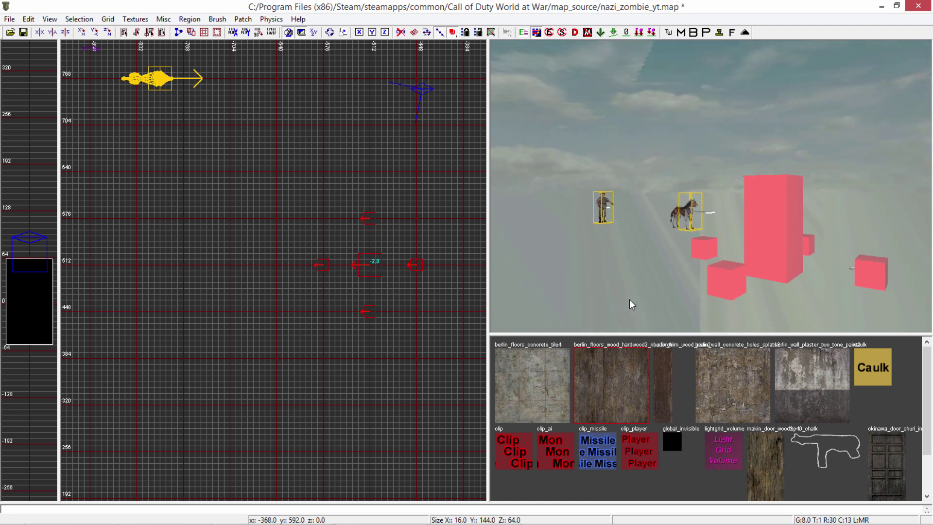
key("Up")
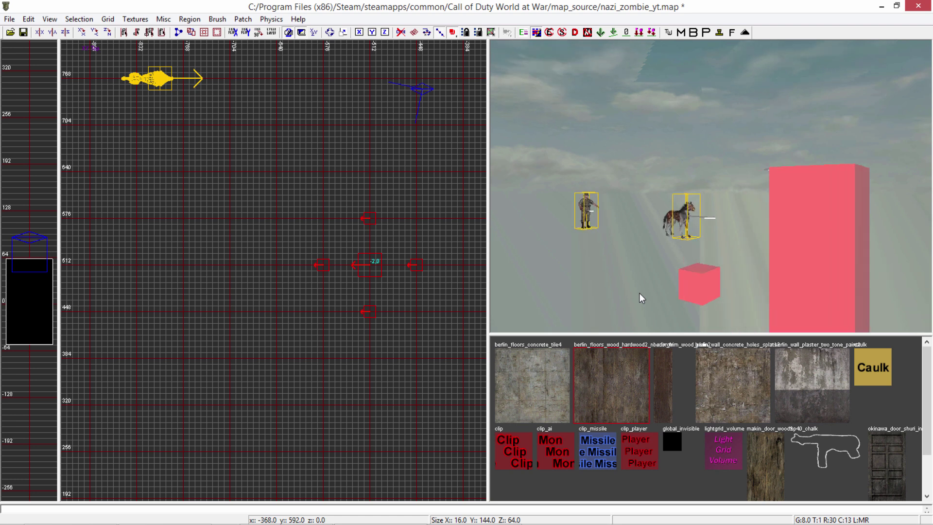
scroll(639, 292, "up", 3)
scroll(640, 292, "down", 7)
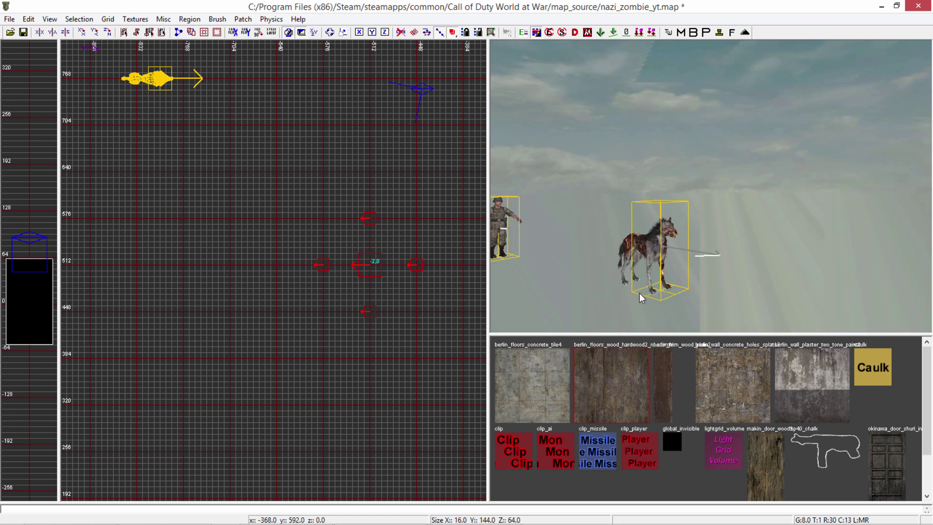
right_click_drag(639, 293, 772, 296)
right_click_drag(711, 242, 744, 230)
key("Up")
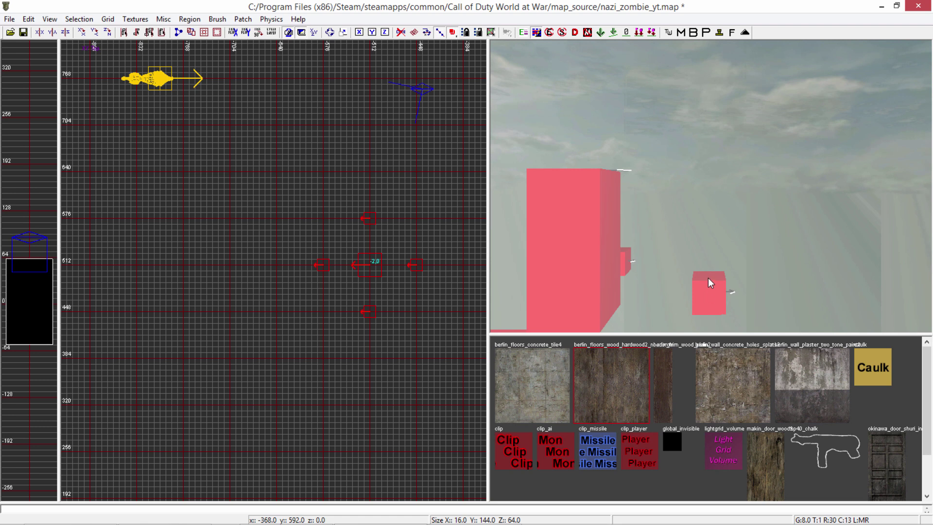
right_click_drag(711, 187, 702, 127, "ctrl")
key("Down")
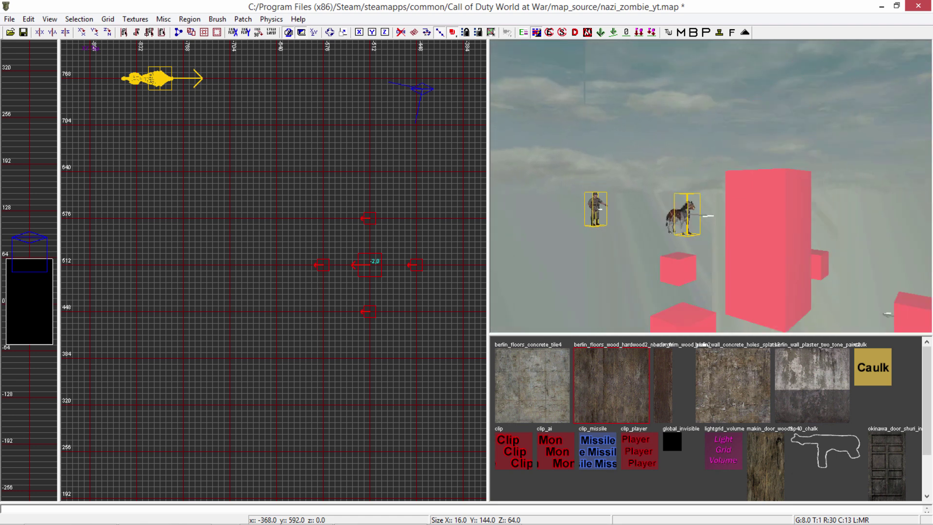
key("Up")
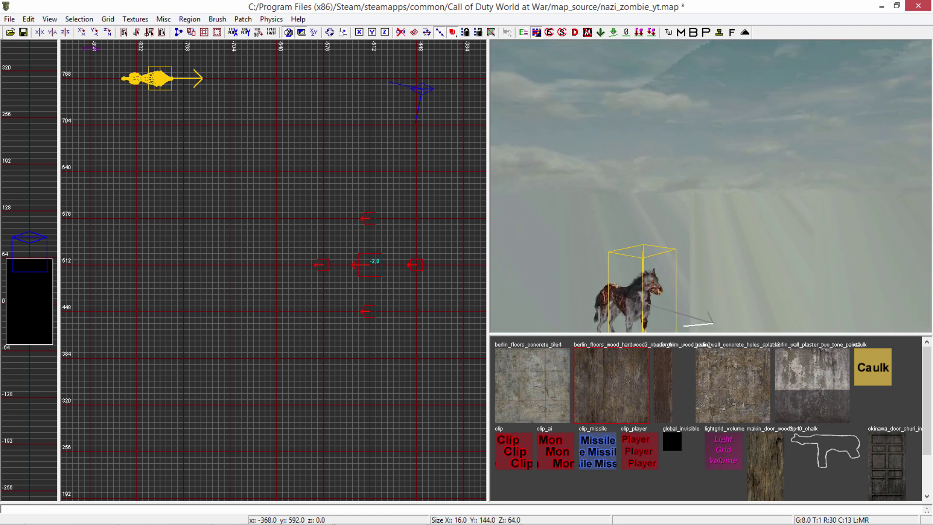
right_click_drag(709, 177, 704, 178)
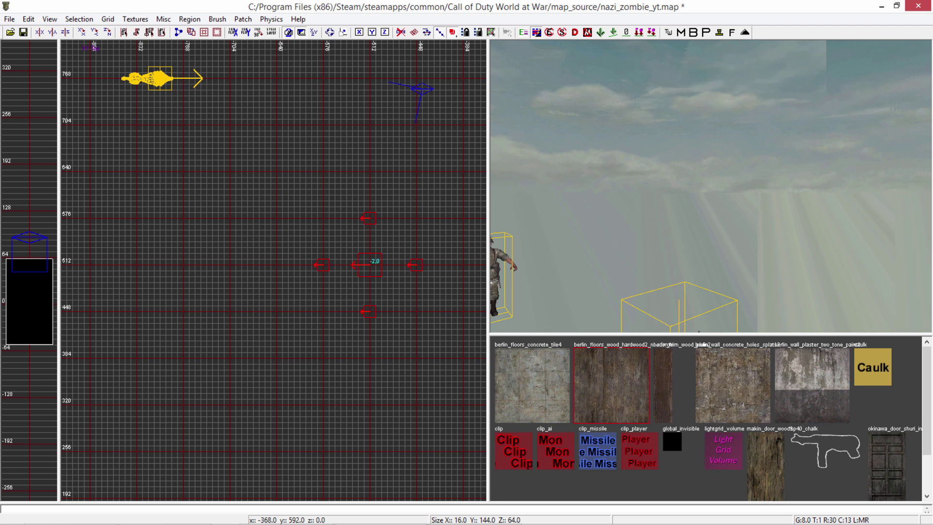
right_click_drag(730, 282, 787, 292)
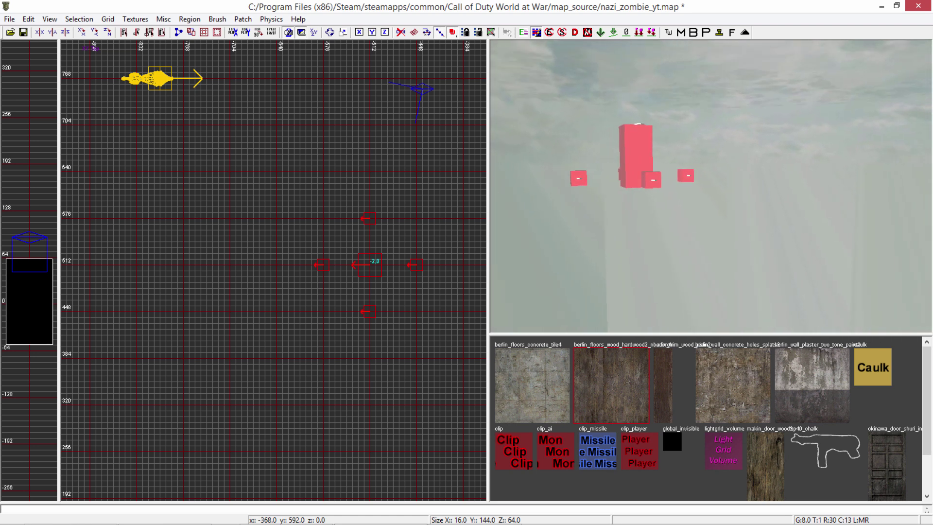